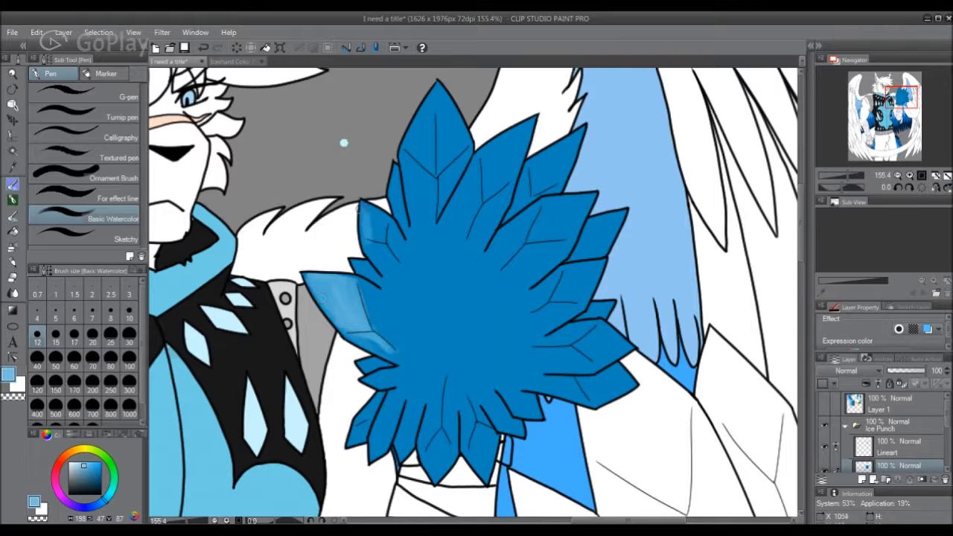
Paint light blue on the tip facets of the upper ice crystals with the Basic Watercolor brush at sizes 12 and 10.
mouse_move(436, 100)
left_mouse_down()
mouse_move(417, 165)
mouse_move(450, 93)
mouse_move(454, 168)
mouse_move(465, 160)
left_mouse_up()
mouse_move(487, 194)
left_mouse_down()
mouse_move(525, 123)
mouse_move(544, 189)
mouse_move(573, 134)
left_mouse_up()
left_click_drag(532, 240, 592, 197)
left_click(129, 311)
mouse_move(364, 305)
left_mouse_down()
mouse_move(398, 357)
mouse_move(373, 271)
mouse_move(436, 148)
left_mouse_up()
left_click_drag(447, 223, 454, 152)
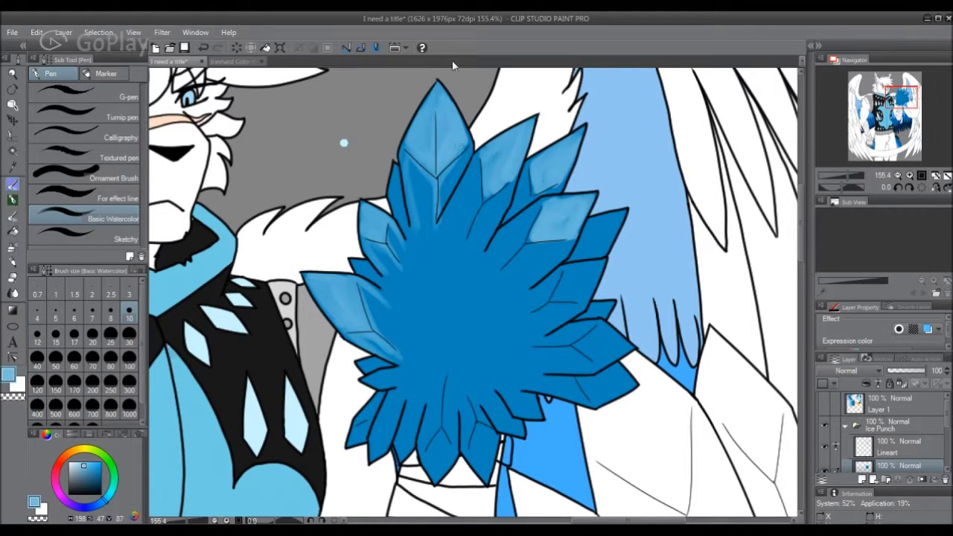
Add light blue strokes along the inner facets of the upper and upper-right ice crystals.
left_click_drag(476, 237, 487, 158)
left_click_drag(525, 219, 528, 161)
left_click_drag(506, 272, 543, 200)
mouse_move(521, 257)
left_mouse_down()
mouse_move(573, 240)
mouse_move(528, 206)
left_mouse_up()
Paint light blue facets on the lower-left and bottom ice crystals with the size 10 watercolor brush.
left_click(842, 179)
left_click_drag(844, 178, 857, 178)
mouse_move(372, 425)
left_mouse_down()
mouse_move(383, 385)
mouse_move(405, 371)
left_mouse_up()
left_click_drag(398, 438, 415, 392)
left_click_drag(443, 461, 441, 372)
left_click_drag(430, 439, 433, 387)
mouse_move(476, 455)
left_mouse_down()
mouse_move(469, 409)
mouse_move(480, 396)
left_mouse_up()
Paint light blue facets on the right and lower-right ice crystals.
left_click_drag(573, 263, 573, 223)
mouse_move(573, 302)
left_mouse_down()
mouse_move(551, 269)
mouse_move(558, 264)
left_mouse_up()
left_click_drag(566, 313, 524, 272)
mouse_move(562, 344)
left_mouse_down()
mouse_move(539, 341)
mouse_move(591, 324)
left_mouse_up()
mouse_move(573, 357)
left_mouse_down()
mouse_move(611, 320)
mouse_move(581, 354)
left_mouse_up()
mouse_move(585, 318)
left_mouse_down()
mouse_move(543, 331)
mouse_move(569, 315)
left_mouse_up()
mouse_move(609, 357)
left_mouse_down()
mouse_move(552, 384)
mouse_move(584, 393)
mouse_move(609, 381)
left_mouse_up()
left_click_drag(527, 383, 491, 415)
left_click_drag(527, 384, 509, 399)
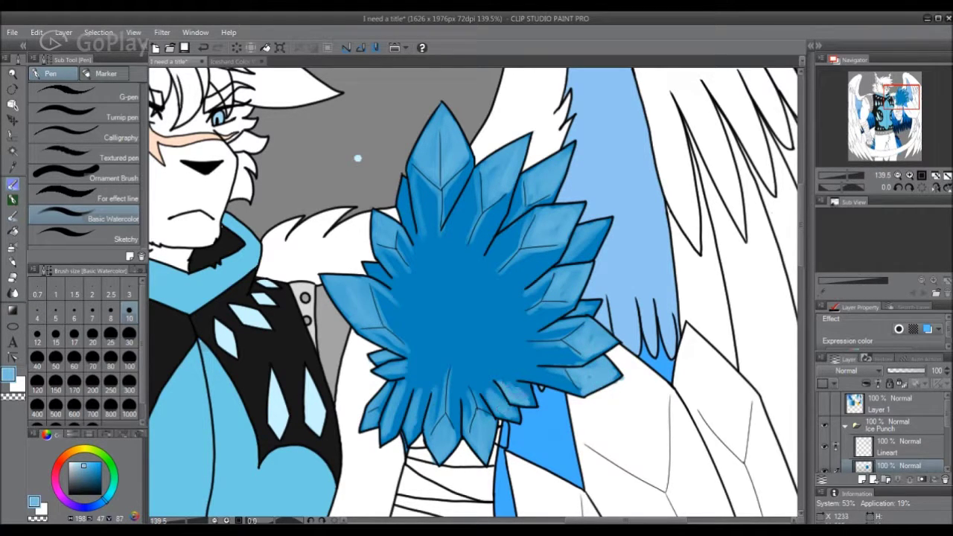
left_click_drag(577, 378, 527, 388)
Paint light blue streaks radiating from the centre of the ice cluster out to the crystals at brush size 12.
left_click(37, 336)
left_click_drag(417, 291, 376, 317)
left_click_drag(421, 357, 391, 375)
mouse_move(425, 364)
left_mouse_down()
mouse_move(417, 401)
mouse_move(416, 386)
left_mouse_up()
mouse_move(410, 289)
left_mouse_down()
mouse_move(398, 304)
mouse_move(424, 234)
left_mouse_up()
left_click_drag(408, 238, 402, 197)
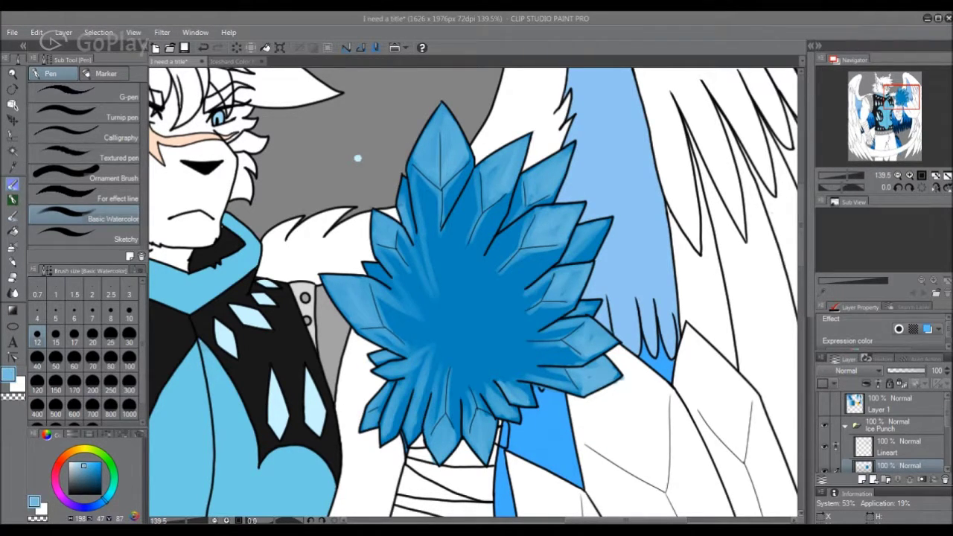
left_click_drag(437, 251, 438, 294)
left_click_drag(436, 234, 439, 252)
left_click_drag(480, 258, 472, 277)
left_click_drag(480, 341, 451, 389)
left_click_drag(532, 338, 476, 369)
left_click_drag(517, 320, 461, 184)
mouse_move(421, 331)
left_mouse_down()
mouse_move(390, 339)
mouse_move(398, 342)
left_mouse_up()
mouse_move(480, 320)
left_mouse_down()
mouse_move(454, 262)
mouse_move(469, 223)
left_mouse_up()
left_click_drag(521, 279, 492, 219)
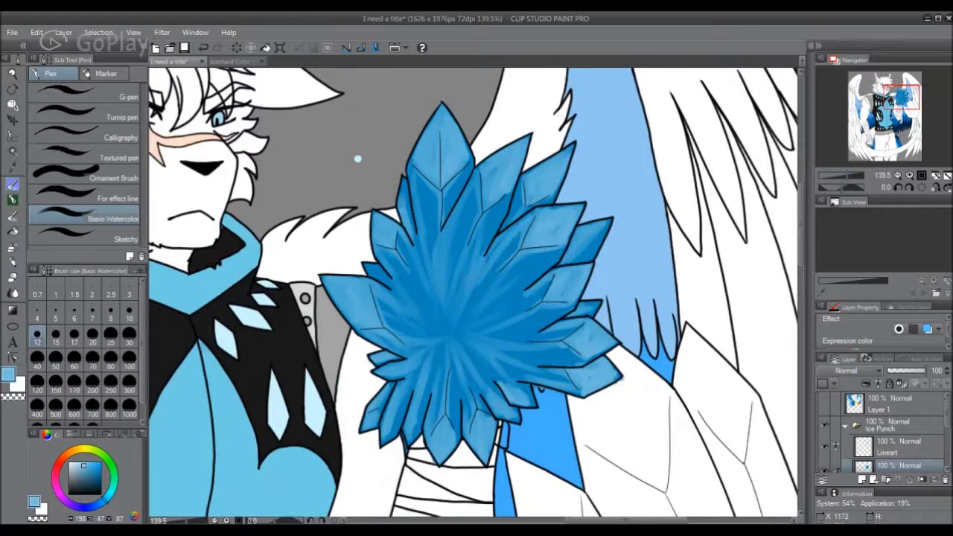
Refine the radiating streaks and upper crystal bases with thinner light blue strokes at brush size 10.
key("bracketleft")
left_click_drag(405, 296, 398, 253)
mouse_move(557, 340)
left_mouse_down()
mouse_move(499, 324)
mouse_move(487, 249)
left_mouse_up()
left_click_drag(465, 192, 457, 163)
left_click_drag(431, 209, 430, 191)
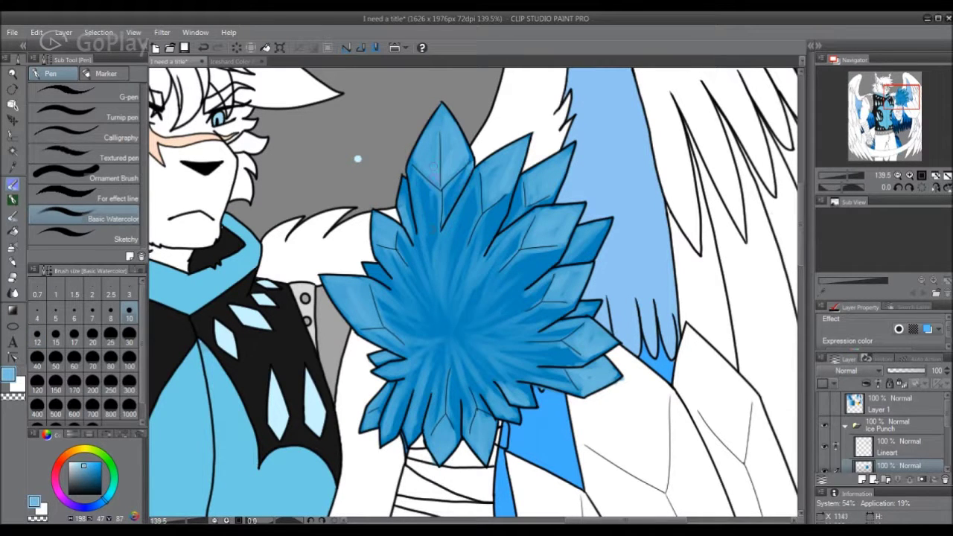
left_click_drag(427, 230, 424, 179)
Highlight the left and upper-left crystal edges with a paler blue at brush size 8.
left_click(74, 463)
key("bracketleft")
left_click_drag(341, 279, 387, 289)
left_click_drag(372, 331, 366, 291)
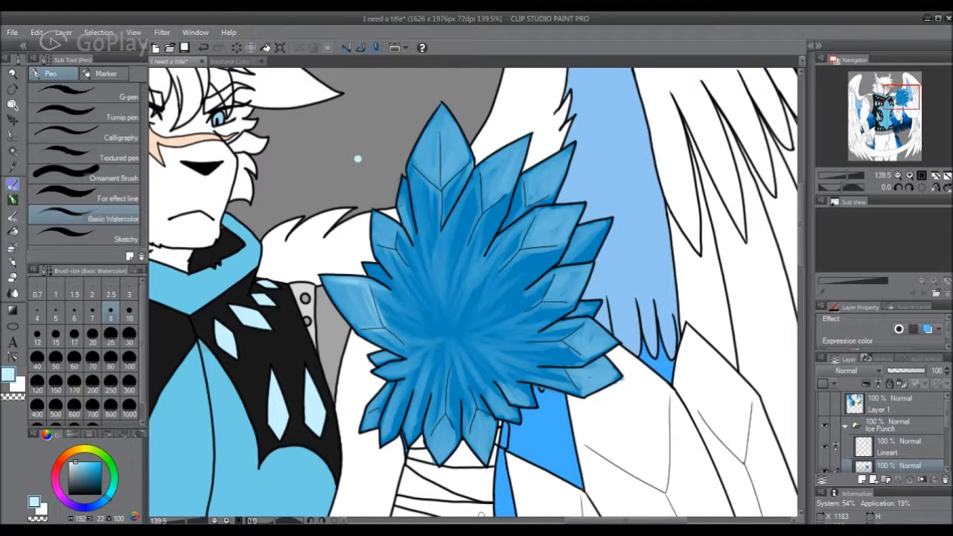
left_click_drag(374, 355, 402, 370)
left_click_drag(372, 406, 361, 429)
left_click_drag(390, 382, 378, 442)
left_click_drag(398, 235, 377, 282)
left_click_drag(372, 218, 401, 283)
mouse_move(414, 235)
left_mouse_down()
mouse_move(414, 173)
mouse_move(439, 112)
mouse_move(440, 223)
left_mouse_up()
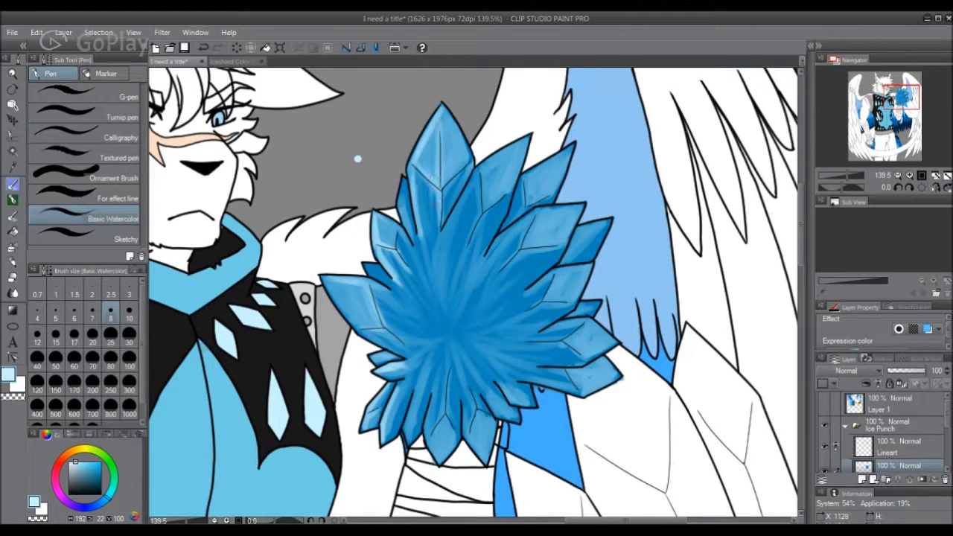
left_click_drag(336, 286, 411, 354)
Add pale blue highlights along the edges of the bottom ice crystals.
mouse_move(387, 421)
left_mouse_down()
mouse_move(393, 437)
mouse_move(379, 427)
left_mouse_up()
mouse_move(419, 394)
left_mouse_down()
mouse_move(405, 443)
mouse_move(425, 445)
left_mouse_up()
left_click_drag(426, 428, 442, 469)
left_click_drag(430, 372, 445, 445)
left_click_drag(427, 389, 447, 457)
Add pale blue highlights down the crystal just right of the topmost one.
left_click_drag(482, 171, 467, 247)
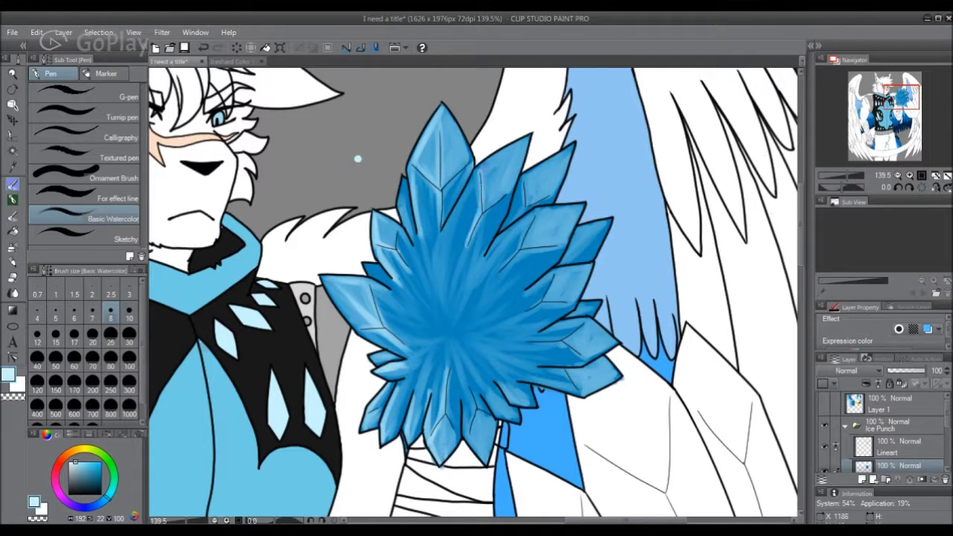
left_click_drag(521, 140, 485, 213)
left_click_drag(505, 179, 479, 195)
left_click_drag(499, 191, 465, 251)
Paint pale blue streaks radiating outward from the middle of the ice cluster.
left_click_drag(394, 283, 436, 329)
left_click_drag(369, 269, 412, 311)
left_click_drag(415, 220, 432, 312)
left_click_drag(442, 237, 458, 305)
left_click_drag(445, 226, 451, 320)
left_click_drag(413, 351, 428, 399)
left_click_drag(422, 322, 443, 371)
left_click_drag(445, 326, 450, 375)
left_click_drag(417, 329, 429, 353)
left_click_drag(402, 357, 424, 381)
mouse_move(433, 323)
left_mouse_down()
mouse_move(424, 333)
mouse_move(528, 283)
left_mouse_up()
left_click_drag(491, 250, 462, 307)
Add pale blue highlights to the facets of the right and upper-right ice crystals.
left_click_drag(532, 226, 484, 289)
left_click_drag(566, 206, 494, 249)
left_click_drag(539, 218, 516, 258)
mouse_move(566, 152)
left_mouse_down()
mouse_move(506, 223)
mouse_move(527, 210)
left_mouse_up()
mouse_move(588, 267)
left_mouse_down()
mouse_move(521, 295)
mouse_move(505, 323)
left_mouse_up()
mouse_move(603, 220)
left_mouse_down()
mouse_move(563, 262)
mouse_move(572, 260)
left_mouse_up()
left_click_drag(590, 271, 556, 296)
left_click_drag(558, 165, 530, 245)
left_click_drag(476, 173, 450, 229)
Add final pale blue highlights to the topmost and bottom ice crystals.
scroll(474, 309, "up", 1)
left_click_drag(442, 97, 439, 162)
left_click_drag(416, 156, 413, 230)
left_click_drag(442, 371, 430, 436)
left_click_drag(428, 359, 464, 445)
mouse_move(462, 404)
left_mouse_down()
mouse_move(483, 479)
mouse_move(465, 408)
left_mouse_up()
left_click_drag(464, 428, 452, 339)
left_click_drag(493, 477, 488, 440)
left_click_drag(492, 479, 482, 475)
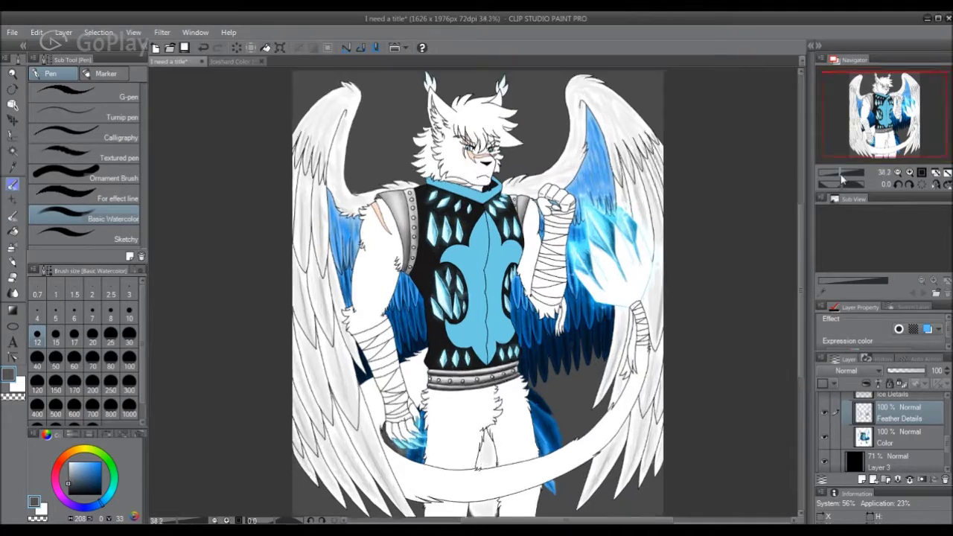
Blend the blue feather shading beneath the left wing on the Feather Details layer with the Blend tool at size 4.
left_click_drag(841, 177, 855, 173)
scroll(947, 431, "up", 2)
scroll(947, 431, "down", 1)
key("j")
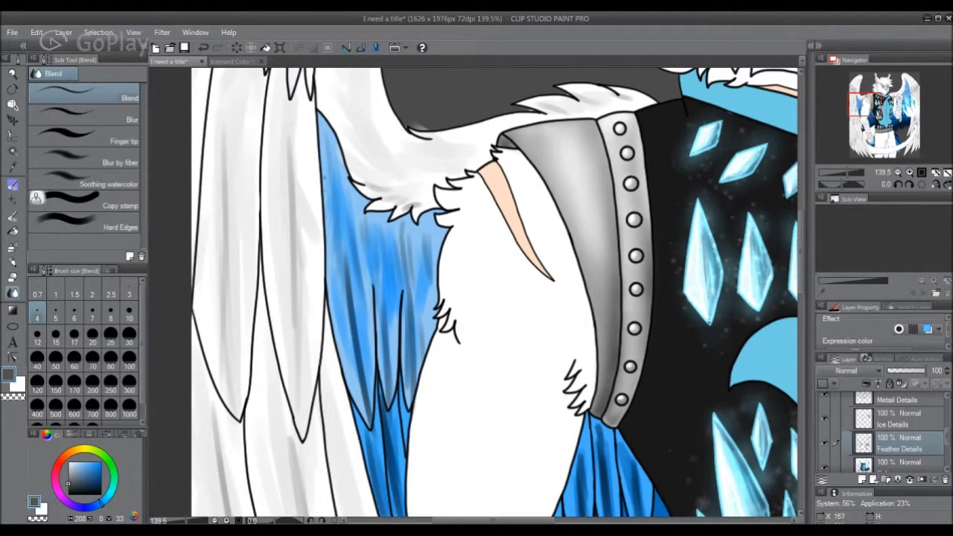
left_click_drag(347, 301, 361, 406)
mouse_move(349, 368)
left_mouse_down()
mouse_move(372, 402)
mouse_move(354, 283)
left_mouse_up()
Hide the line art and blend the white fur edge into the blue feathers on the Color layer.
scroll(885, 431, "up", 2)
left_click(824, 394)
scroll(885, 439, "down", 1)
left_click(893, 460)
mouse_move(371, 195)
left_mouse_down()
mouse_move(356, 185)
mouse_move(395, 213)
left_mouse_up()
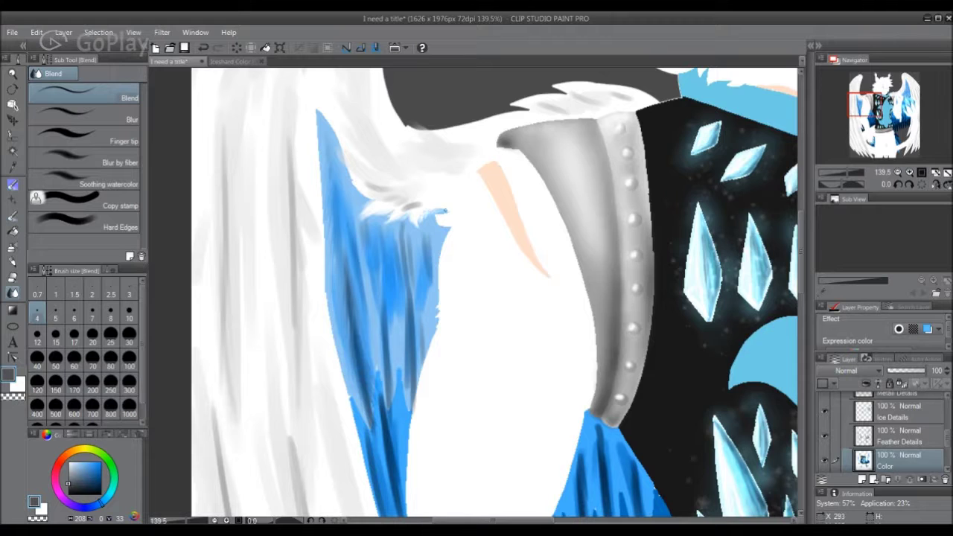
left_click_drag(365, 195, 314, 114)
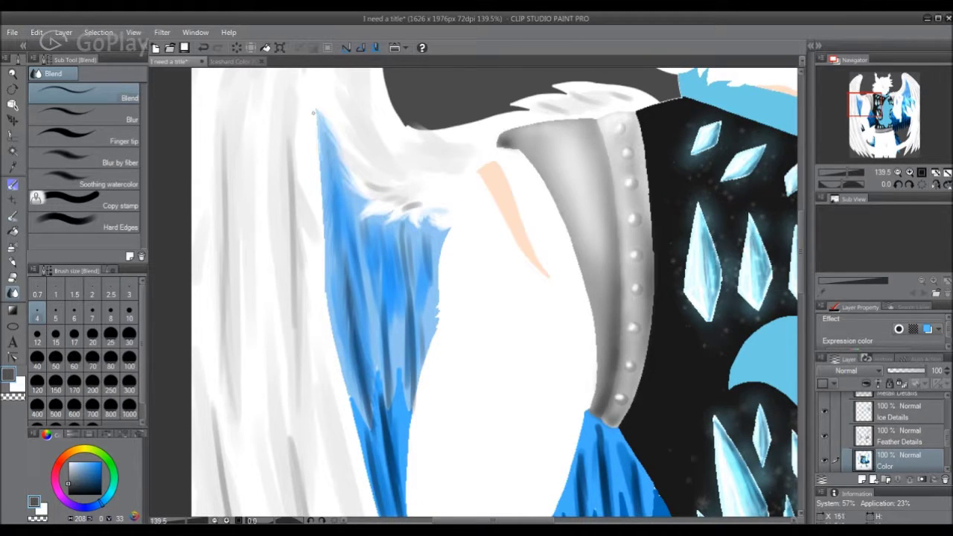
Blend the upper edge of the shoulder fur outward into soft tufts above the metal shoulder guard.
scroll(595, 268, "up", 5)
mouse_move(565, 271)
left_mouse_down()
mouse_move(495, 286)
mouse_move(618, 261)
left_mouse_up()
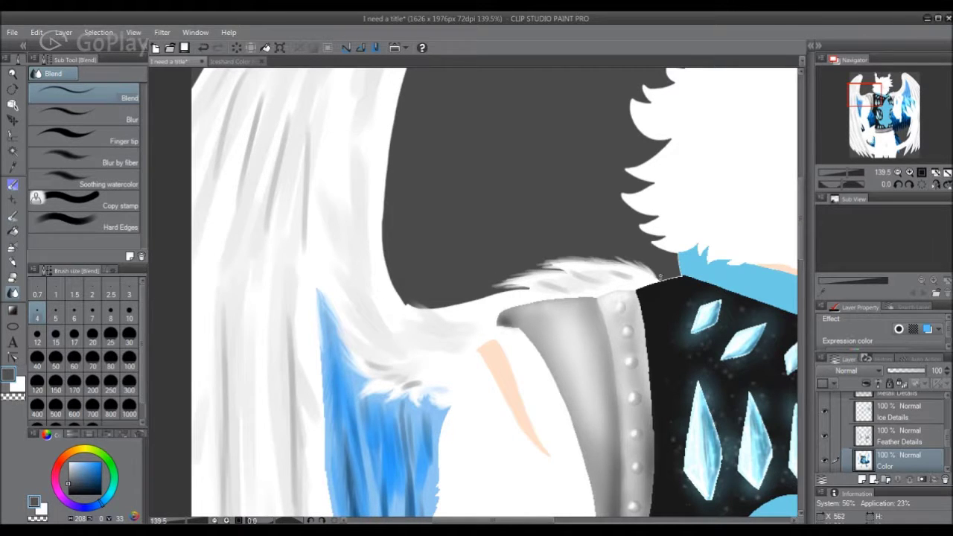
mouse_move(523, 289)
left_mouse_down()
mouse_move(420, 306)
mouse_move(399, 264)
left_mouse_up()
Pull out furry tufts along the shoulder, the wing joint and the start of the left wing's inner edge.
key("minus")
key("minus")
key("minus")
key("minus")
mouse_move(473, 313)
left_mouse_down()
mouse_move(499, 239)
mouse_move(457, 341)
mouse_move(465, 326)
left_mouse_up()
key("minus")
key("minus")
key("minus")
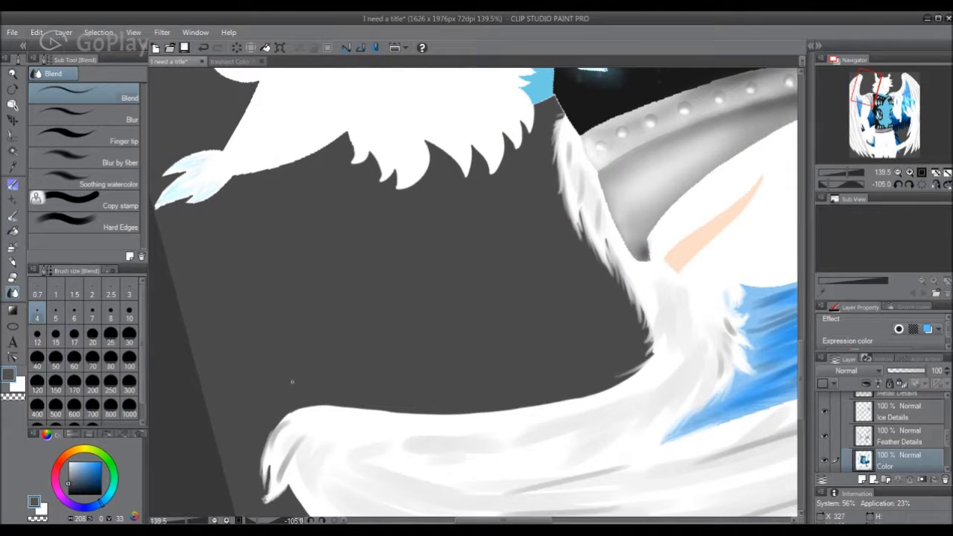
mouse_move(274, 437)
left_mouse_down()
mouse_move(260, 465)
mouse_move(270, 430)
left_mouse_up()
left_click_drag(649, 365, 560, 394)
mouse_move(616, 280)
left_mouse_down()
mouse_move(606, 239)
mouse_move(610, 252)
left_mouse_up()
left_click_drag(582, 238, 575, 207)
mouse_move(558, 182)
left_mouse_down()
mouse_move(561, 147)
mouse_move(564, 211)
left_mouse_up()
left_click_drag(564, 209, 555, 118)
mouse_move(567, 403)
left_mouse_down()
mouse_move(295, 406)
mouse_move(563, 402)
mouse_move(428, 409)
left_mouse_up()
Blend fine tufts along the left wing's inner edge down to the shoulder, reducing the brush size to 3.
left_click(920, 183)
left_click_drag(364, 283, 381, 191)
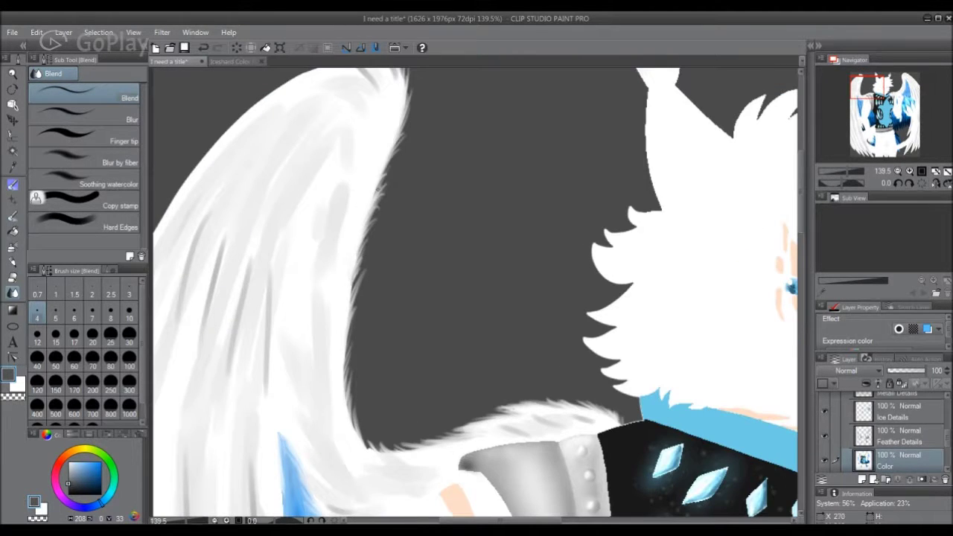
key("bracketleft")
left_click_drag(344, 377, 366, 451)
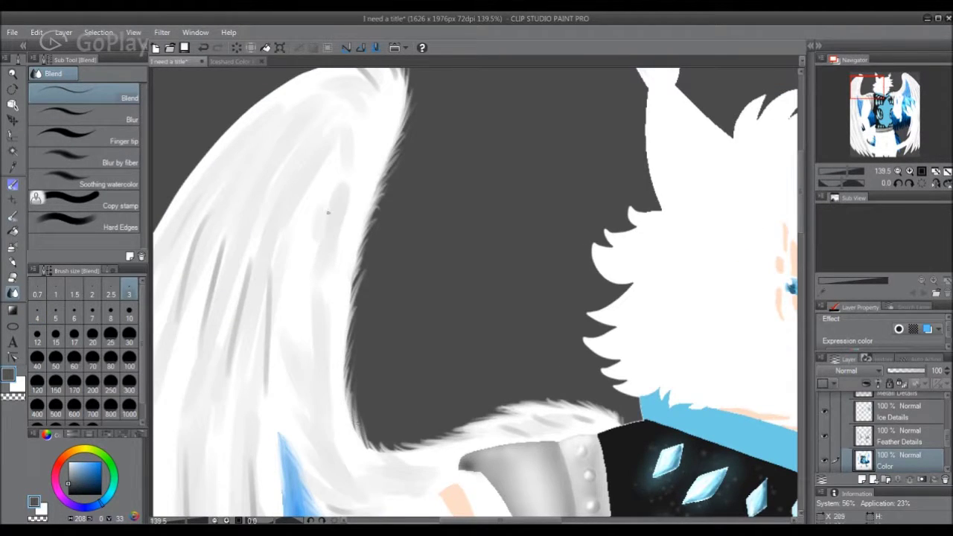
left_click_drag(353, 322, 361, 246)
mouse_move(428, 439)
left_mouse_down()
mouse_move(355, 433)
mouse_move(350, 411)
left_mouse_up()
Blend the left wing's tip and outer edge into furry tufts at brush sizes 4 and 3.
scroll(350, 410, "up", 5)
left_click_drag(339, 205, 404, 244)
scroll(421, 244, "left", 4)
key("bracketright")
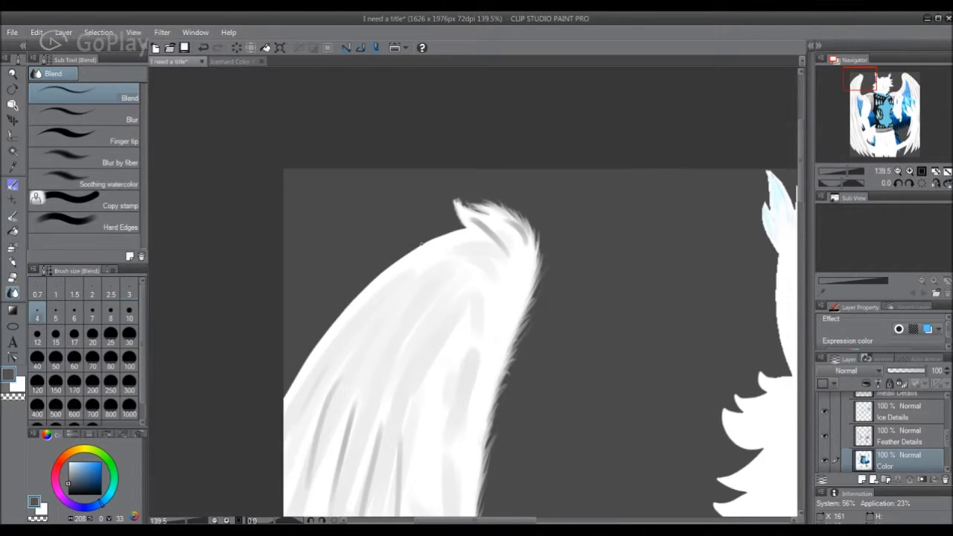
left_click_drag(304, 363, 396, 248)
mouse_move(278, 299)
left_mouse_down()
mouse_move(327, 322)
mouse_move(305, 357)
mouse_move(376, 273)
mouse_move(338, 312)
left_mouse_up()
left_click_drag(402, 245, 461, 231)
key("bracketleft")
mouse_move(298, 361)
left_mouse_down()
mouse_move(368, 277)
mouse_move(462, 228)
left_mouse_up()
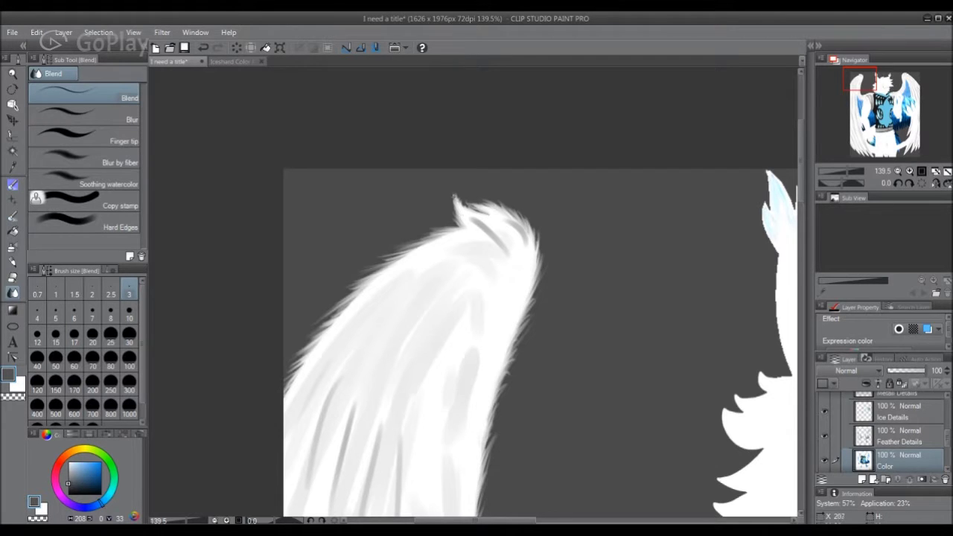
Show the line art again and blend the left wing's inner shading on the Feather Details layer, enlarging the brush to 6.
scroll(540, 294, "down", 5)
key("bracketright")
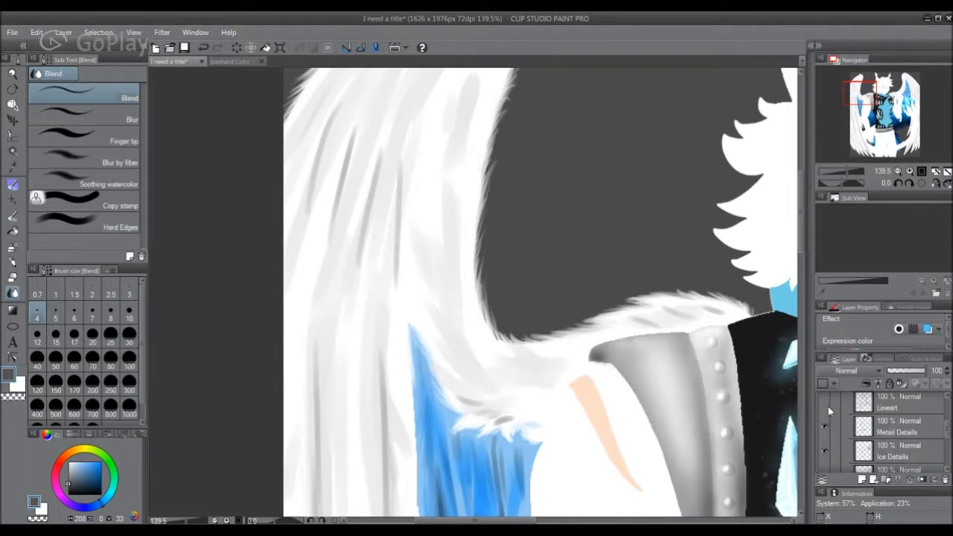
scroll(491, 294, "right", 2)
key("alt+bracketright")
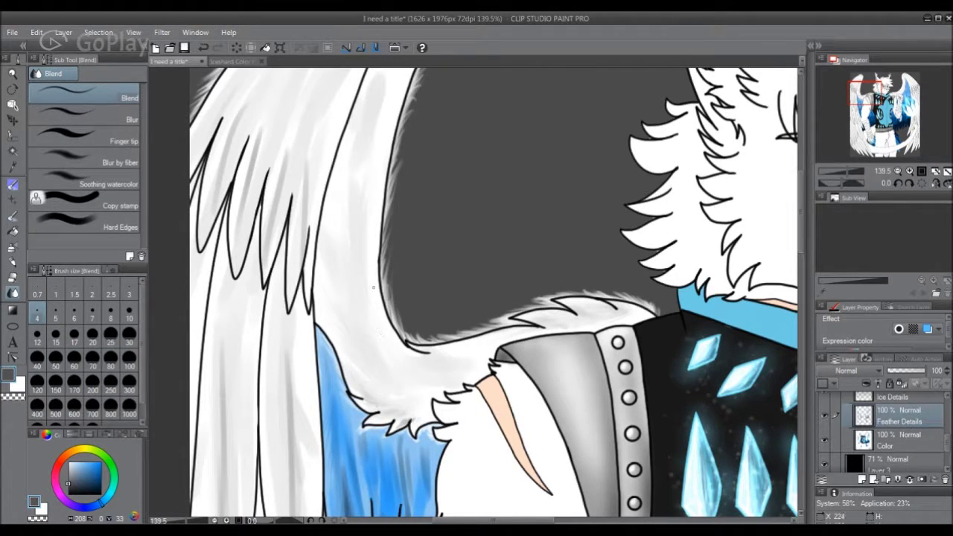
key("bracketright")
key("bracketright")
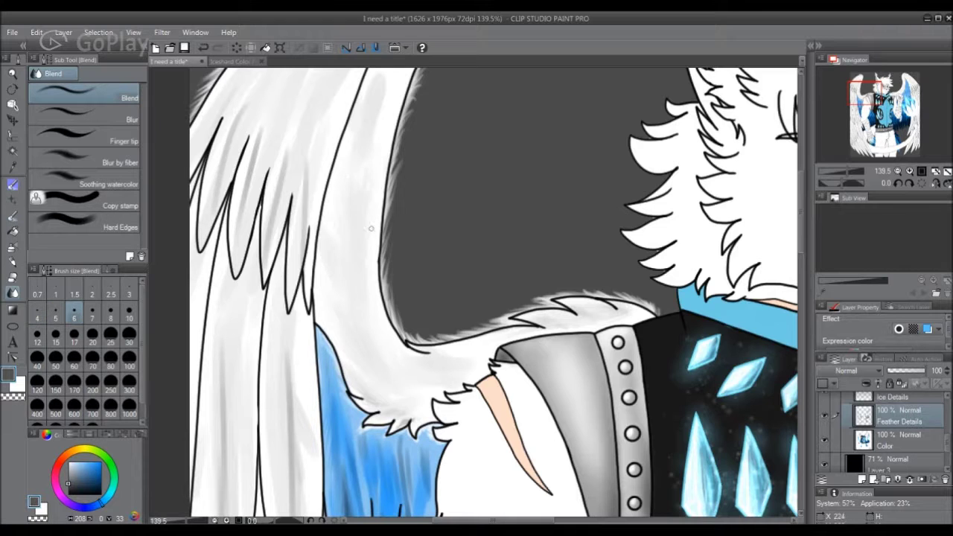
Smooth the shading on the left wing's top and upper feathers at brush sizes 4 and 5, with the line art hidden.
scroll(804, 299, "up", 5)
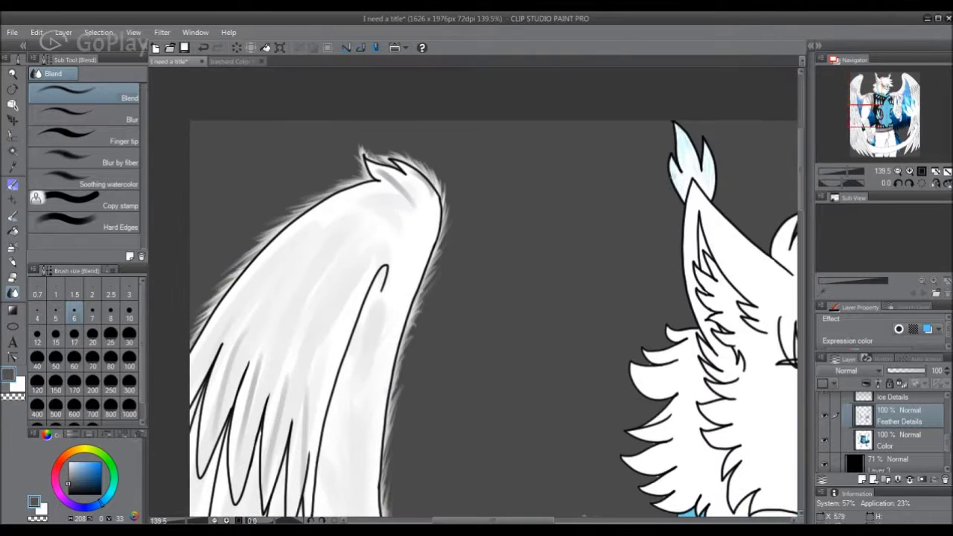
key("bracketleft")
key("bracketleft")
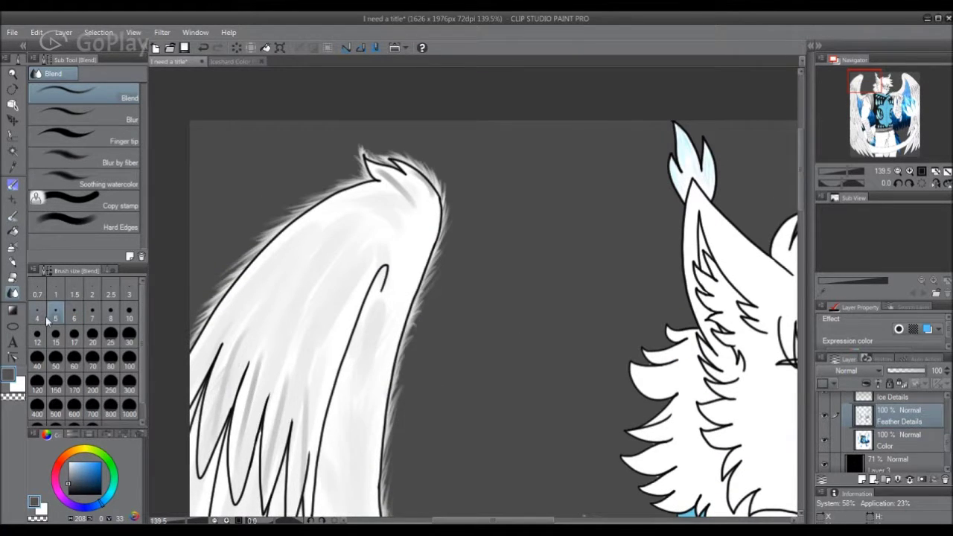
left_click_drag(258, 360, 235, 440)
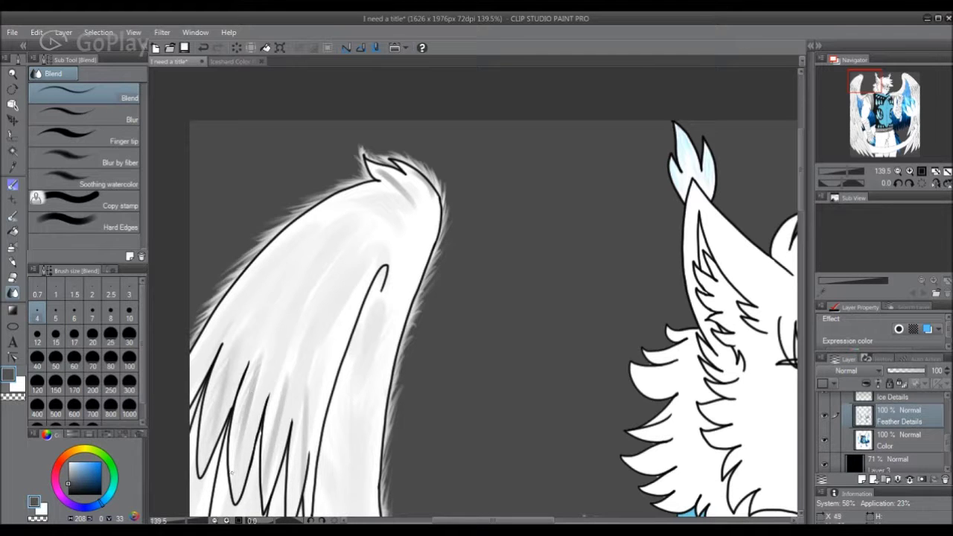
left_click_drag(383, 181, 370, 175)
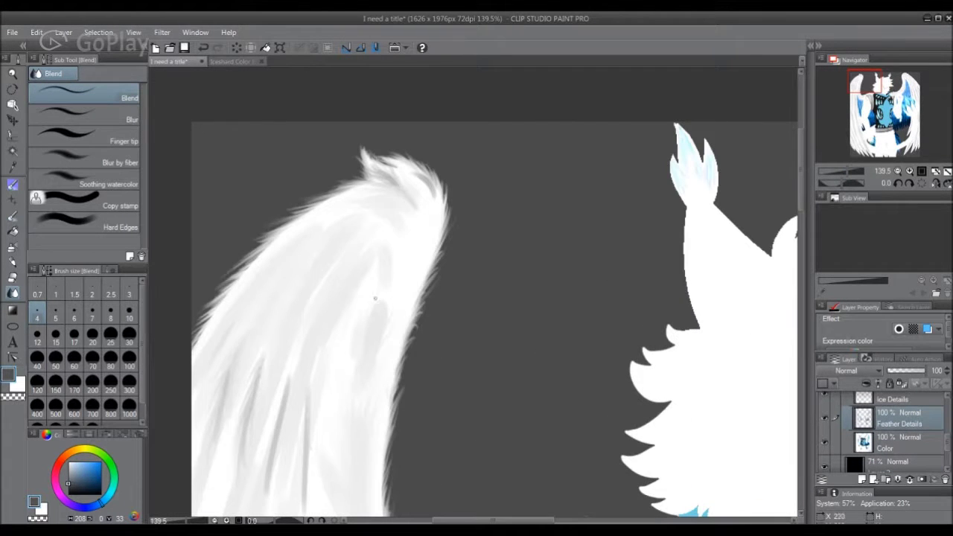
key("bracketright")
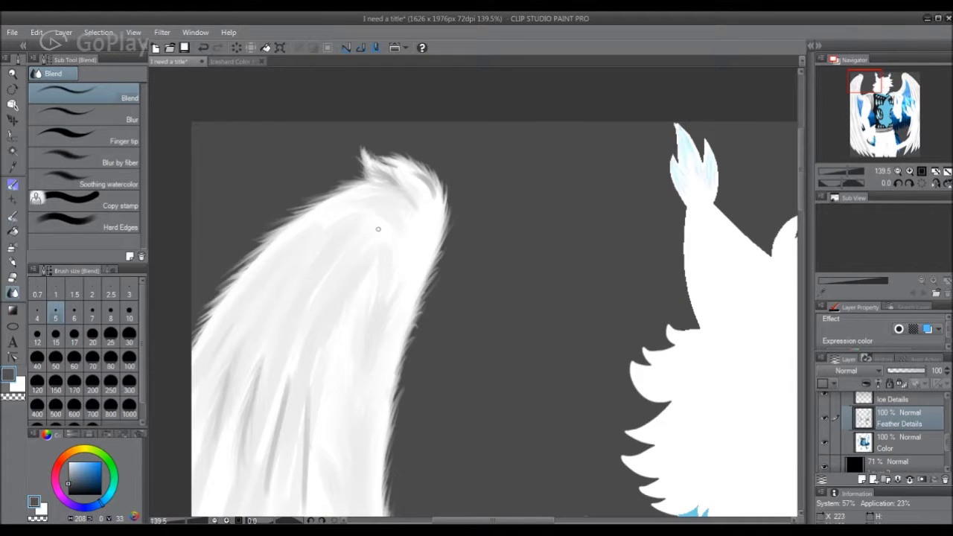
mouse_move(415, 172)
left_mouse_down()
mouse_move(430, 216)
mouse_move(390, 179)
left_mouse_up()
Blend the dark streaks on the left wing's middle feathers at brush sizes 4 and 5, and toggle a lower layer's visibility.
scroll(280, 338, "down", 4)
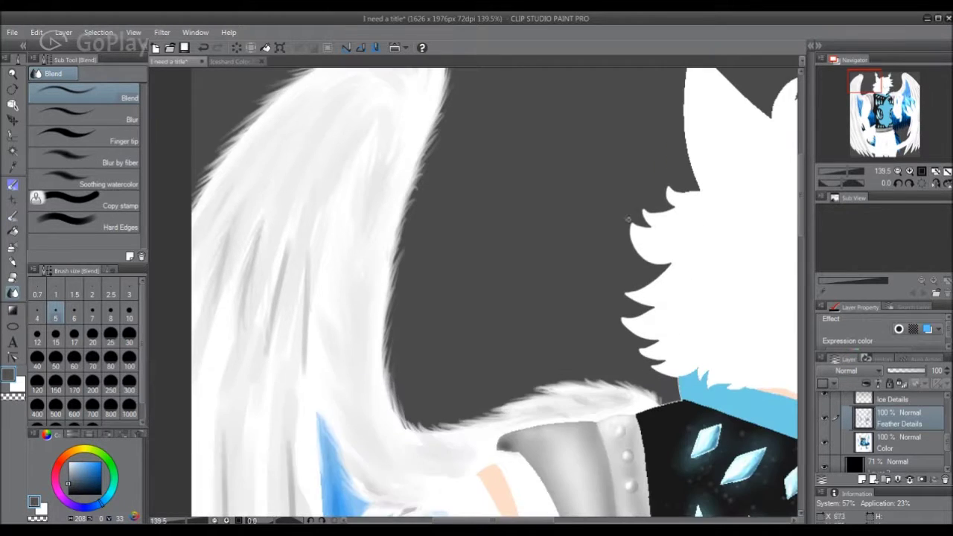
key("bracketleft")
left_click_drag(294, 364, 313, 315)
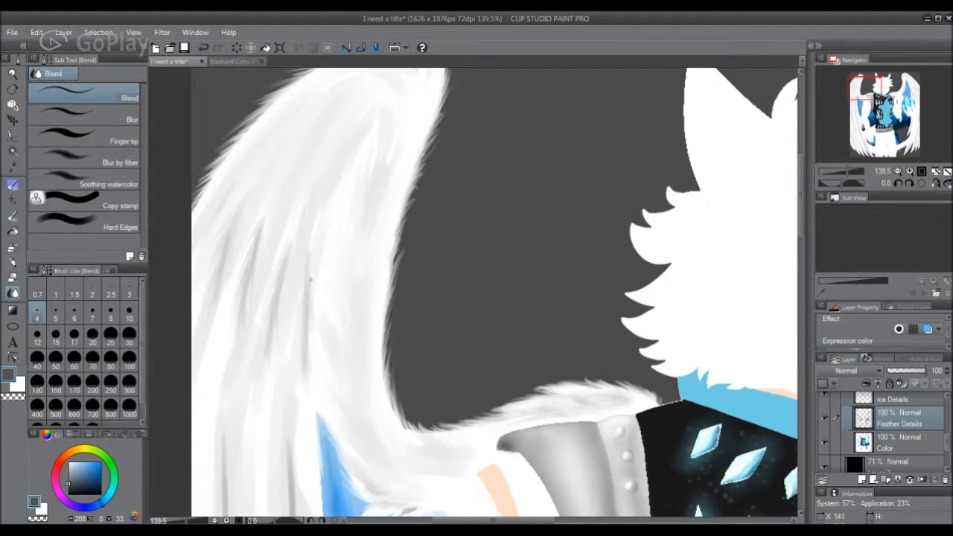
key("bracketright")
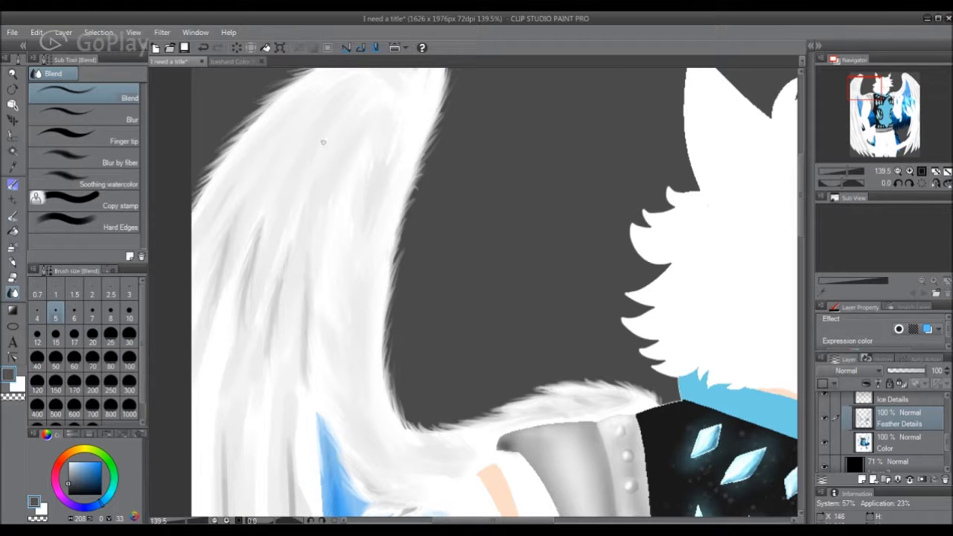
scroll(421, 205, "down", 3)
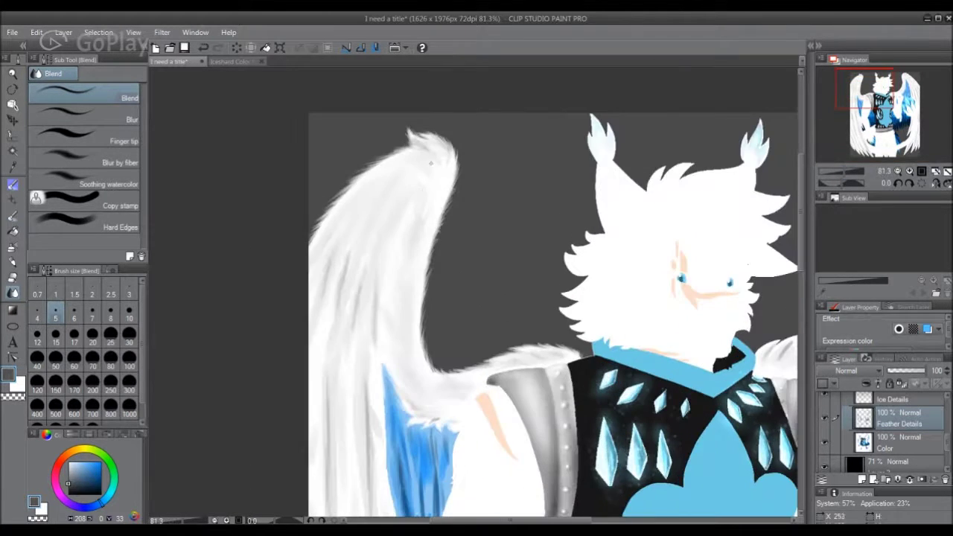
mouse_move(802, 235)
left_mouse_down()
mouse_move(801, 268)
mouse_move(802, 238)
left_mouse_up()
scroll(393, 262, "down", 1)
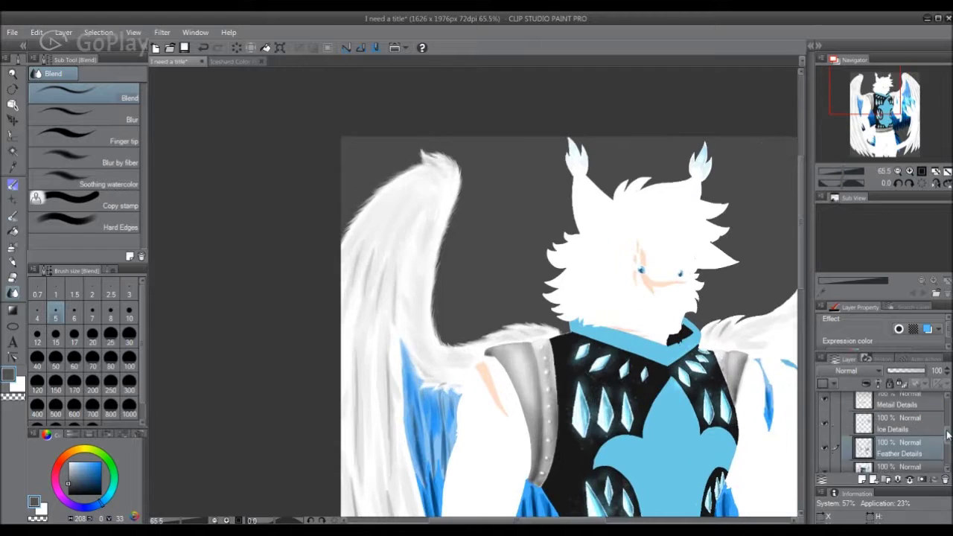
scroll(886, 432, "down", 3)
left_click(824, 466)
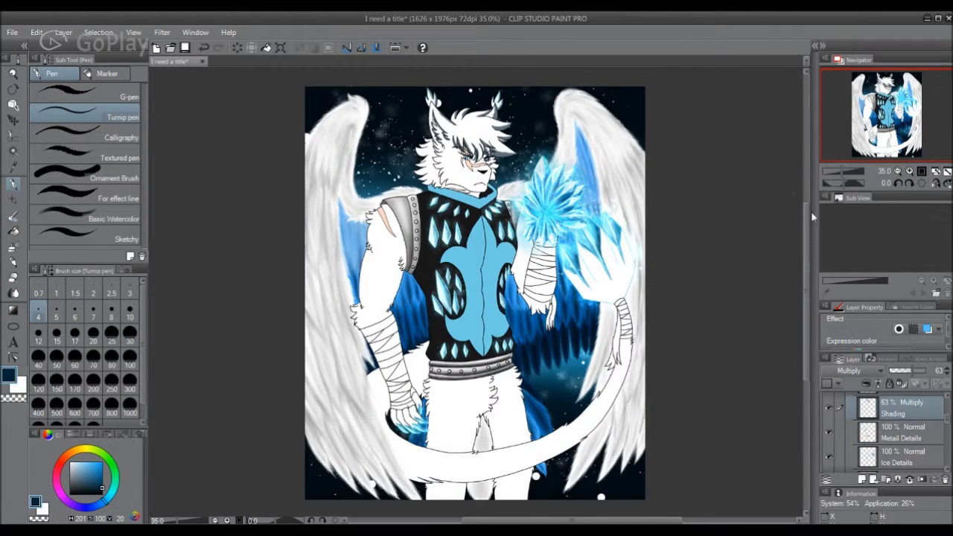
Set the Shading layer's opacity to 60 and shade the fur tufts on the right cheek with the Turnip pen.
left_click(844, 175)
left_click(947, 373)
scroll(480, 256, "up", 5)
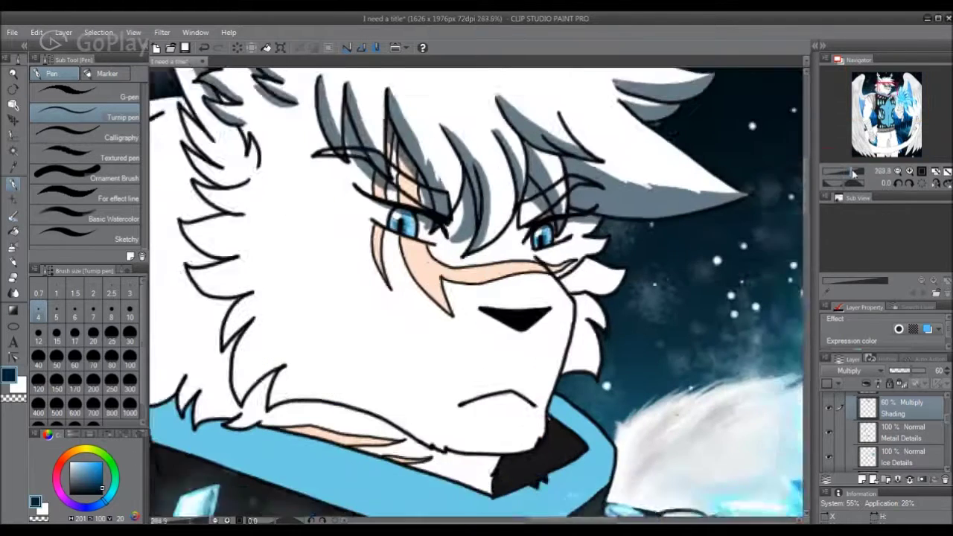
left_click_drag(578, 381, 612, 372)
left_click_drag(596, 332, 620, 313)
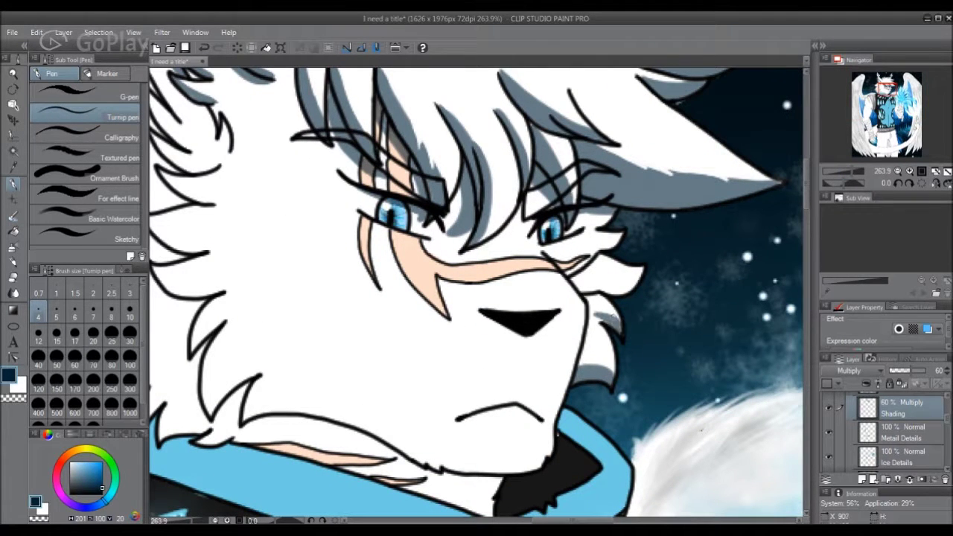
mouse_move(643, 275)
left_mouse_down()
mouse_move(595, 290)
mouse_move(629, 283)
mouse_move(640, 268)
left_mouse_up()
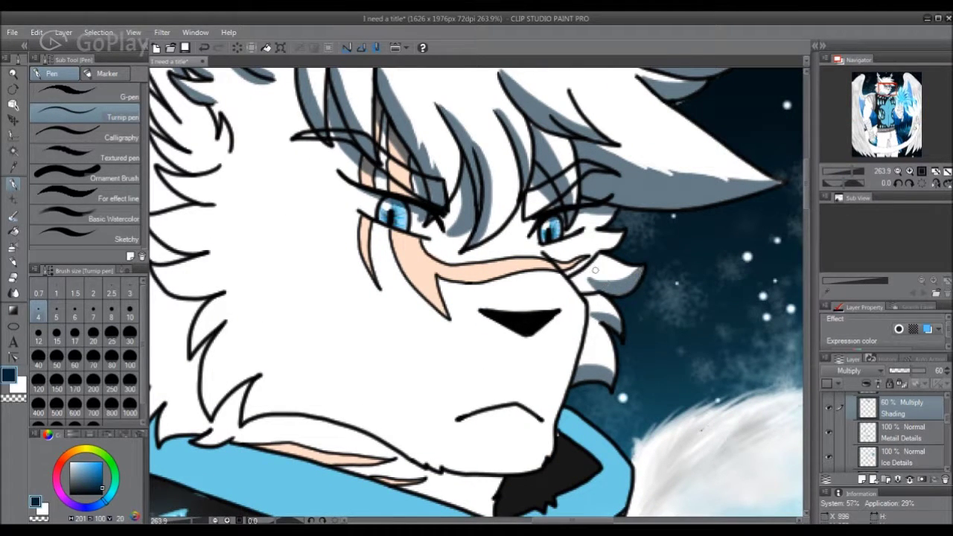
left_click_drag(619, 232, 591, 247)
mouse_move(610, 214)
left_mouse_down()
mouse_move(582, 231)
mouse_move(581, 220)
left_mouse_up()
Shade along the jaw line and the neck fur beneath it at brush size 6, rotating the canvas for the strokes.
scroll(476, 290, "up", 2)
left_click(74, 310)
left_click_drag(346, 401, 257, 420)
left_click_drag(465, 408, 342, 467)
key("minus")
key("minus")
key("minus")
mouse_move(413, 393)
left_mouse_down()
mouse_move(492, 322)
mouse_move(595, 292)
left_mouse_up()
mouse_move(420, 387)
left_mouse_down()
mouse_move(447, 356)
mouse_move(584, 298)
left_mouse_up()
Extend the jaw shading along the chin to the collar opening at brush size 5 and restore the canvas rotation.
left_click(56, 317)
mouse_move(417, 408)
left_mouse_down()
mouse_move(469, 343)
mouse_move(512, 328)
left_mouse_up()
mouse_move(435, 351)
left_mouse_down()
mouse_move(512, 339)
mouse_move(546, 300)
left_mouse_up()
mouse_move(506, 327)
left_mouse_down()
mouse_move(589, 284)
mouse_move(566, 308)
left_mouse_up()
key("asciicircum")
key("asciicircum")
left_click_drag(494, 368, 637, 340)
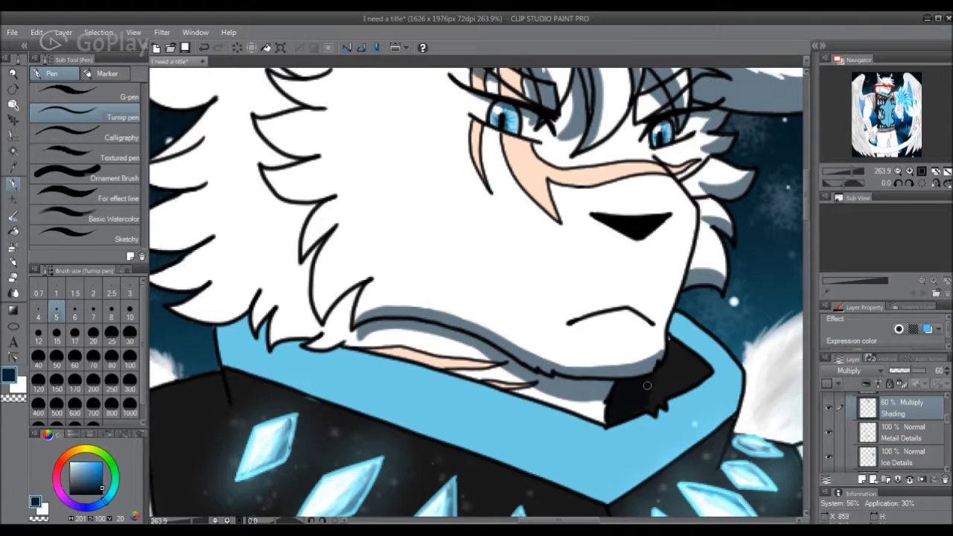
Shade the inner fur tufts on the lower left cheek above the jaw corner, undoing one stray stroke.
left_click_drag(457, 456, 555, 456)
mouse_move(442, 277)
left_mouse_down()
mouse_move(417, 319)
mouse_move(470, 272)
left_mouse_up()
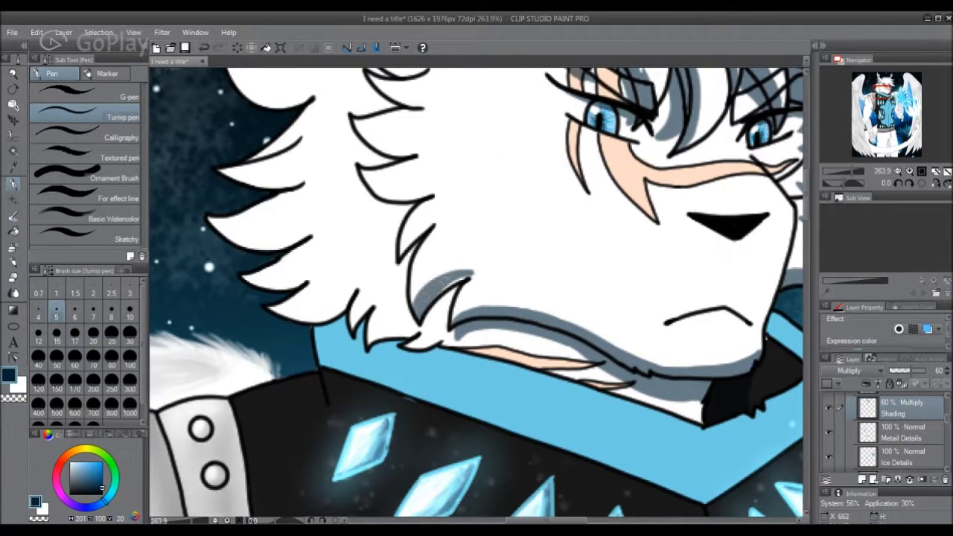
left_click_drag(427, 321, 437, 305)
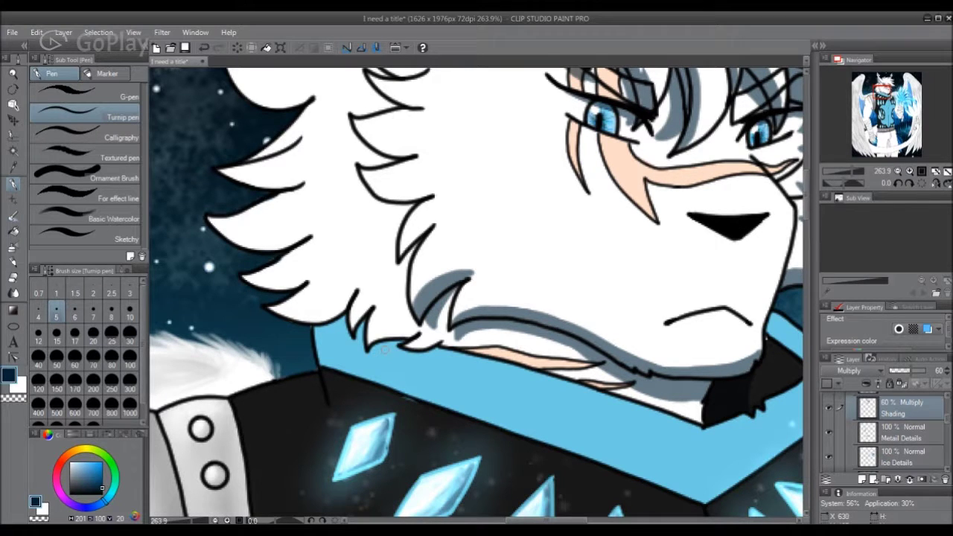
key("ctrl+z")
left_click_drag(437, 220, 401, 251)
mouse_move(362, 172)
left_mouse_down()
mouse_move(422, 189)
mouse_move(395, 193)
mouse_move(414, 216)
left_mouse_up()
Shade the inner fur tufts on the left cheek up to the base of the ear, redoing one stroke.
scroll(408, 262, "up", 3)
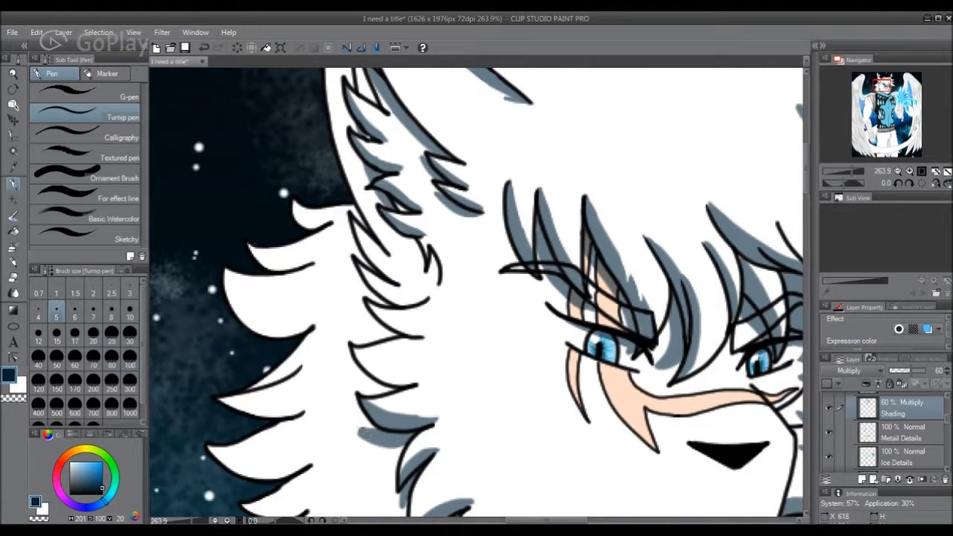
left_click_drag(355, 350, 419, 378)
key("ctrl+z")
left_click_drag(354, 372, 383, 395)
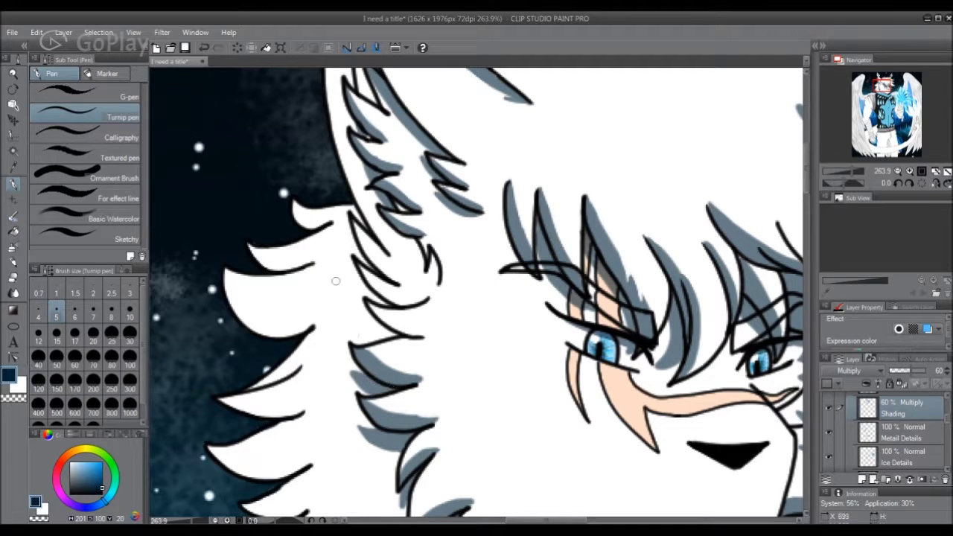
mouse_move(379, 323)
left_mouse_down()
mouse_move(358, 337)
mouse_move(426, 339)
left_mouse_up()
left_click_drag(847, 173, 856, 172)
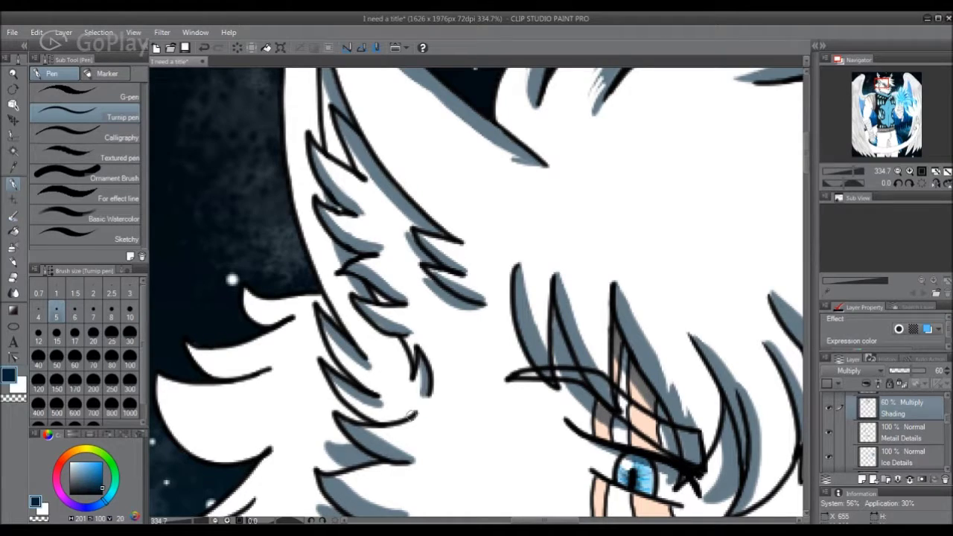
left_click_drag(856, 173, 845, 176)
Shade the middle outer tufts of the left cheek and trim the shadow's edge with transparent color at brush size 3.
scroll(298, 315, "up", 5)
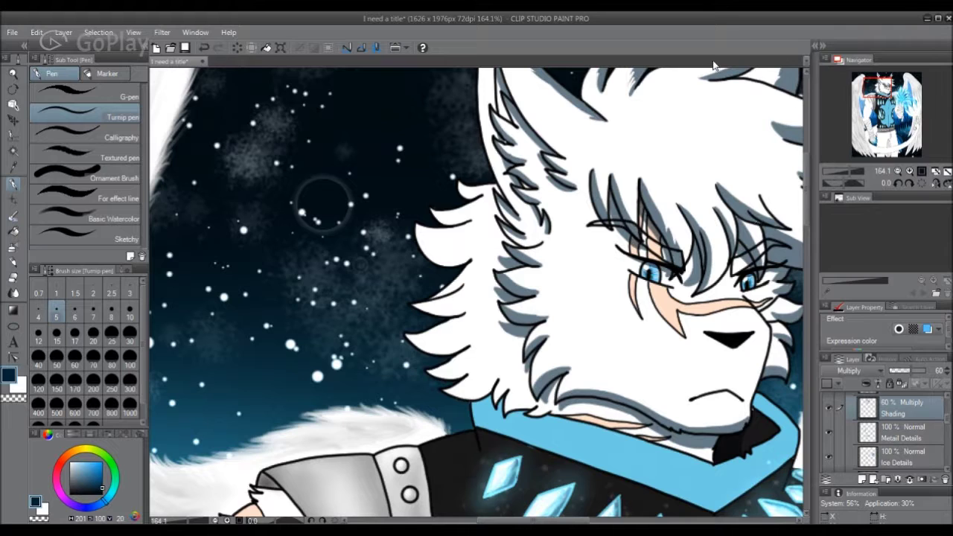
scroll(484, 268, "up", 4)
mouse_move(467, 319)
left_mouse_down()
mouse_move(329, 324)
mouse_move(365, 342)
left_mouse_up()
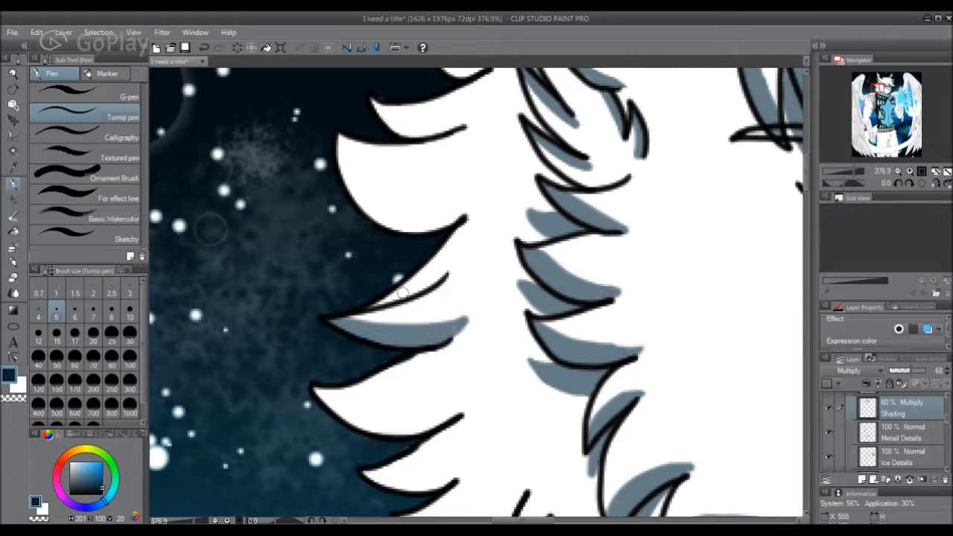
left_click_drag(446, 274, 372, 305)
mouse_move(341, 138)
left_mouse_down()
mouse_move(459, 212)
mouse_move(362, 200)
mouse_move(405, 226)
mouse_move(447, 218)
left_mouse_up()
key("c")
key("bracketleft")
key("bracketleft")
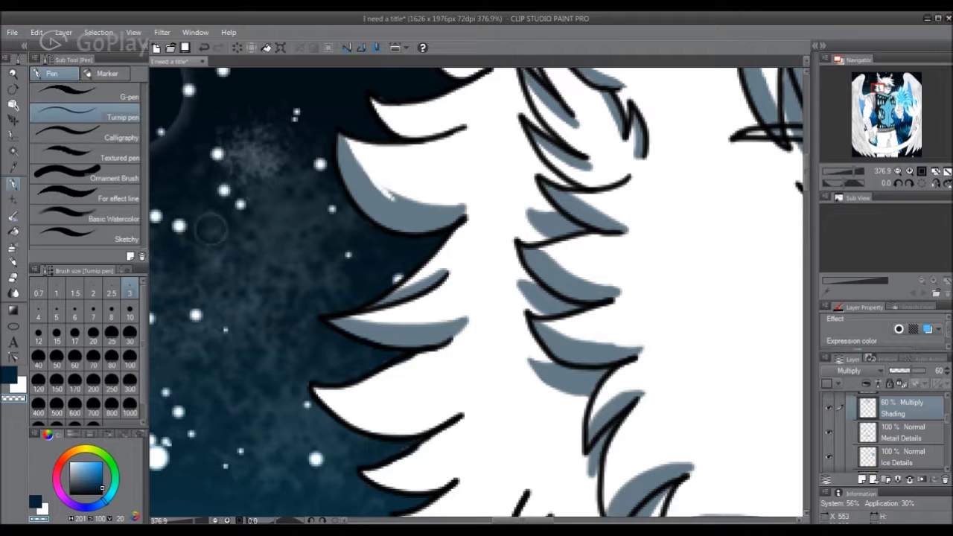
scroll(315, 297, "up", 2)
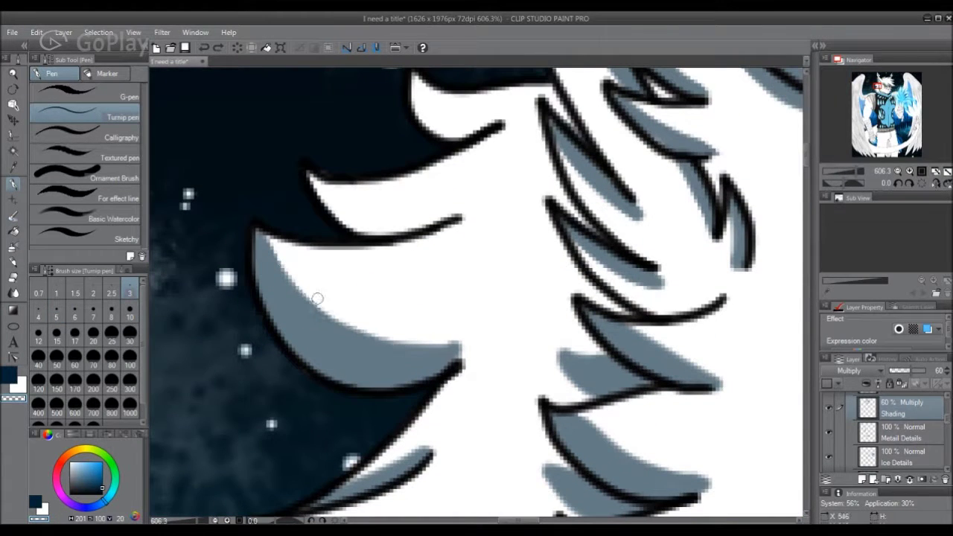
left_click_drag(315, 298, 372, 331)
Shade the upper outer tufts of the left cheek at brush size 4.
left_click(38, 316)
mouse_move(315, 182)
left_mouse_down()
mouse_move(362, 221)
mouse_move(439, 234)
left_mouse_up()
mouse_move(413, 74)
left_mouse_down()
mouse_move(506, 131)
mouse_move(480, 138)
left_mouse_up()
left_click(852, 175)
scroll(416, 335, "up", 3)
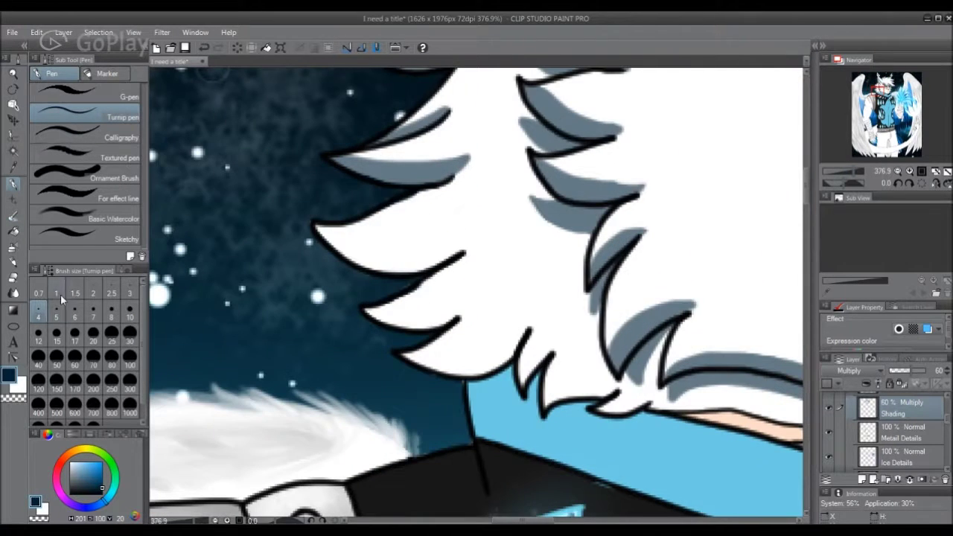
Shade the lower outer cheek tufts down to the collar and switch to transparent color at brush size 3 for cleanup.
mouse_move(312, 224)
left_mouse_down()
mouse_move(365, 261)
mouse_move(436, 262)
left_mouse_up()
mouse_move(363, 311)
left_mouse_down()
mouse_move(457, 317)
mouse_move(437, 304)
left_mouse_up()
mouse_move(406, 357)
left_mouse_down()
mouse_move(528, 328)
mouse_move(521, 339)
left_mouse_up()
mouse_move(457, 376)
left_mouse_down()
mouse_move(515, 348)
mouse_move(547, 351)
mouse_move(617, 398)
left_mouse_up()
left_click_drag(550, 387, 646, 408)
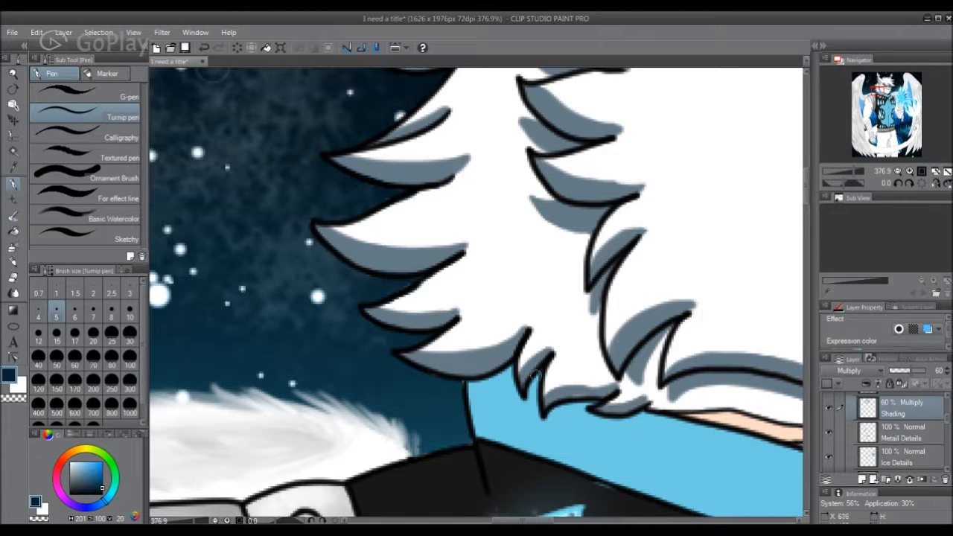
key("c")
key("bracketleft")
key("bracketleft")
key("ctrl+minus")
key("ctrl+minus")
key("ctrl+minus")
key("ctrl+minus")
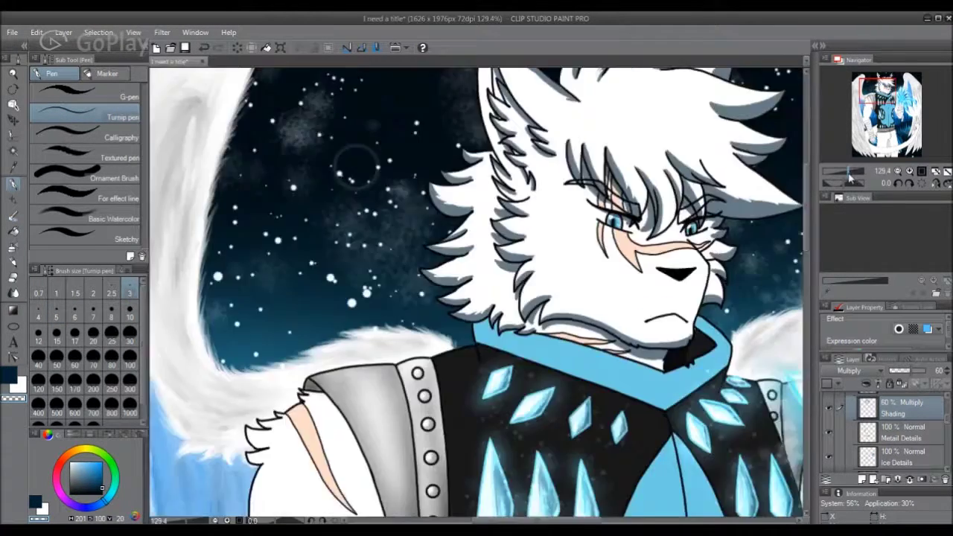
Clean up the shading along the chin on the Shading layer with transparent color at brush size 2.
key("ctrl+plus")
key("ctrl+plus")
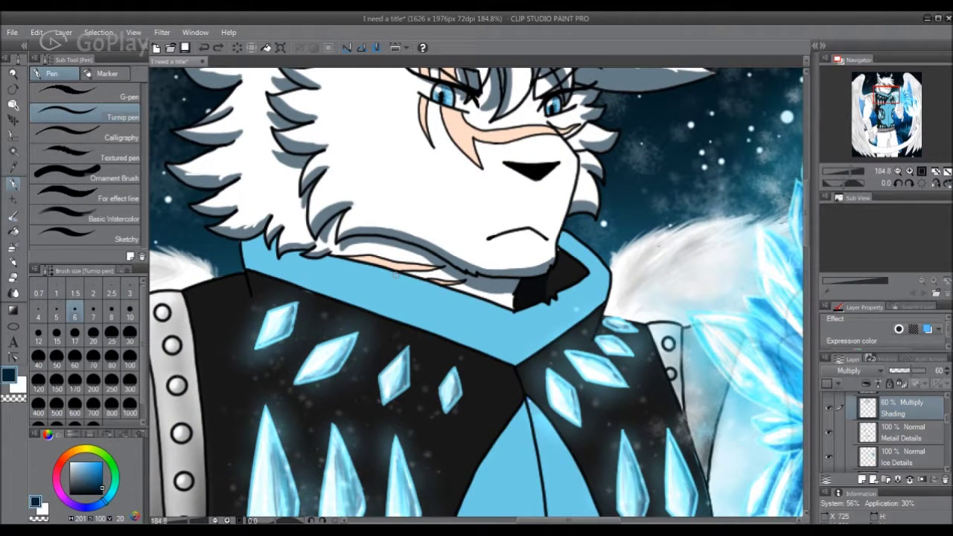
scroll(908, 423, "down", 1)
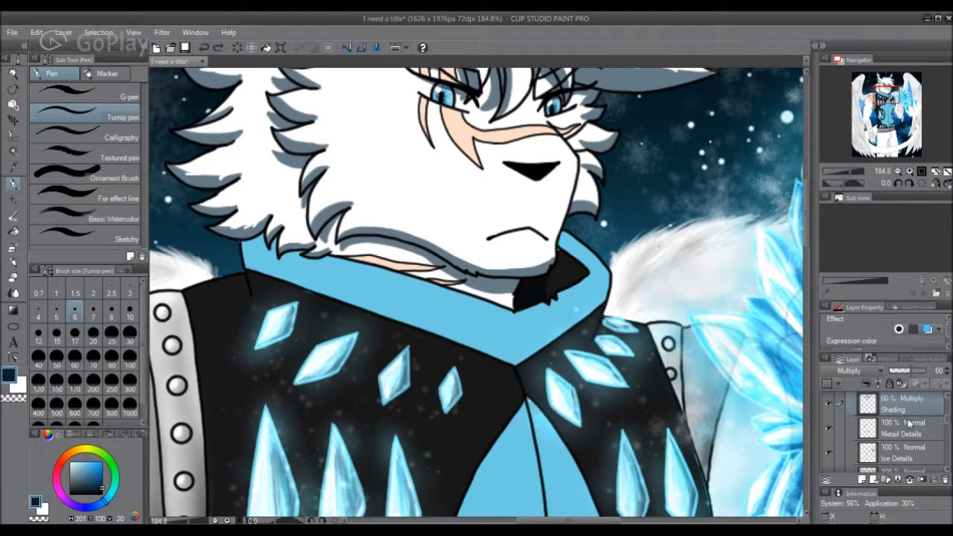
key("bracketleft")
key("bracketleft")
key("bracketleft")
key("bracketleft")
key("bracketleft")
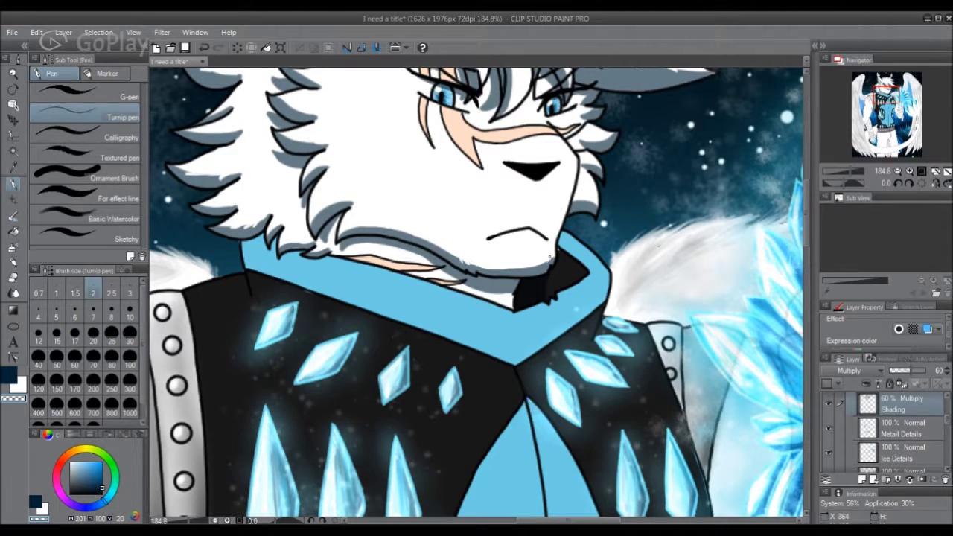
scroll(549, 257, "up", 2)
Paint a shadow on the black vest just beneath the blue collar, finishing at brush size 6.
key("bracketright")
key("bracketright")
key("bracketright")
key("bracketright")
key("bracketright")
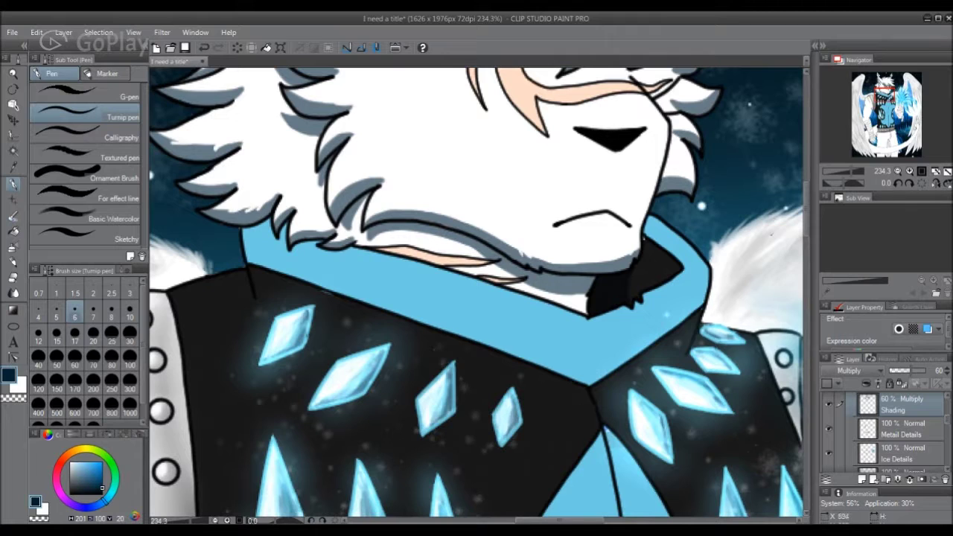
key("bracketright")
key("bracketright")
mouse_move(252, 274)
left_mouse_down()
mouse_move(343, 298)
mouse_move(543, 381)
mouse_move(595, 391)
mouse_move(702, 313)
left_mouse_up()
left_click(74, 316)
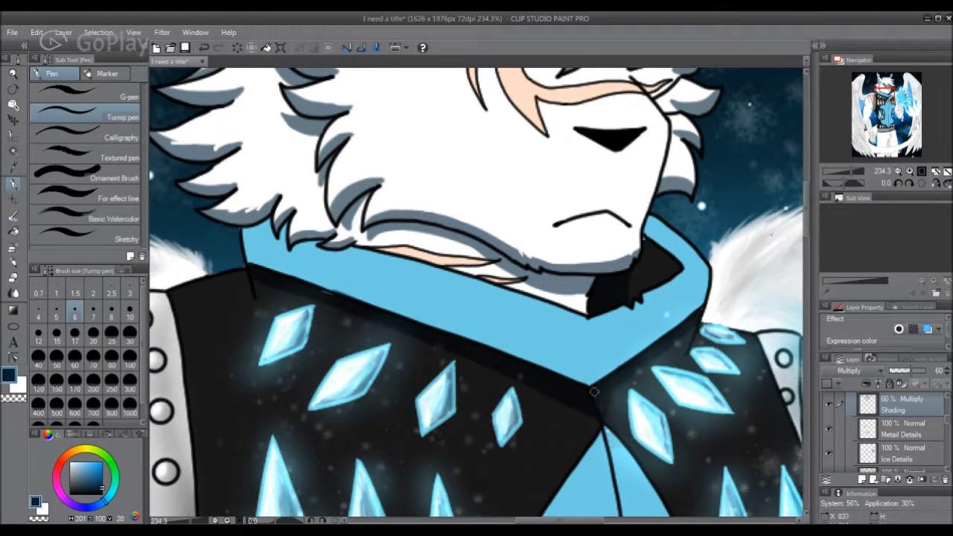
Sample the vest's near-black color and shade the collar's lower left edge on the Shading layer at brush size 7.
left_click(320, 295, "ctrl+shift")
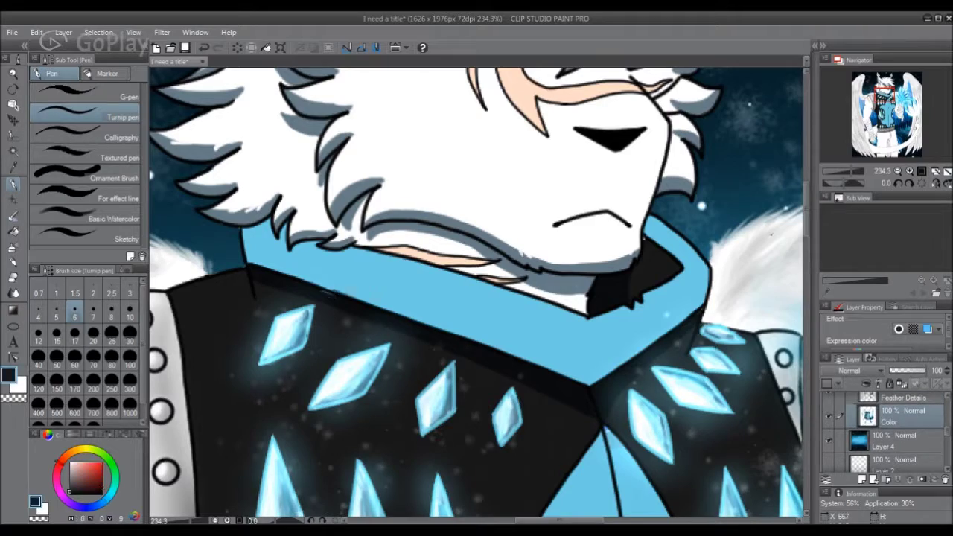
left_click(320, 295, "ctrl+shift")
scroll(320, 294, "down", 5)
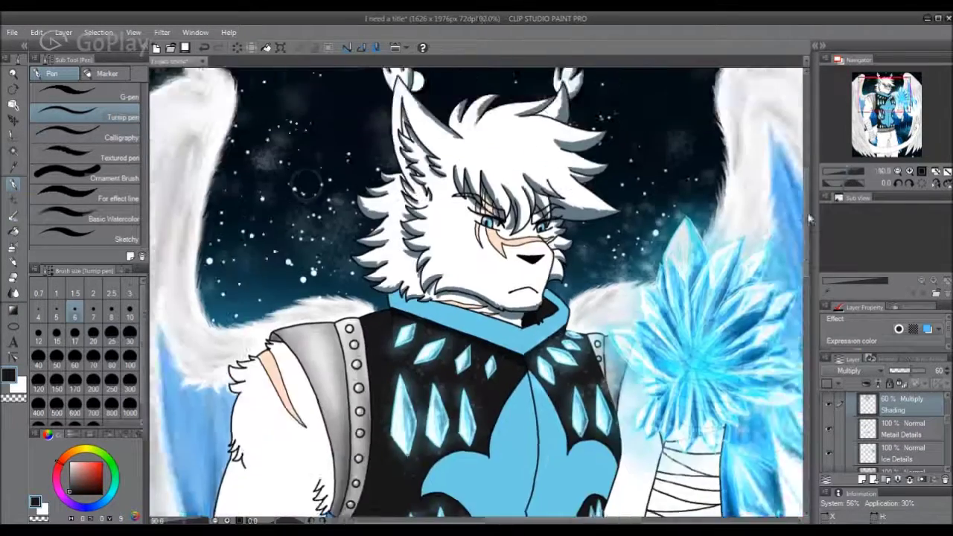
scroll(358, 355, "up", 5)
key("bracketright")
key("minus")
key("minus")
key("minus")
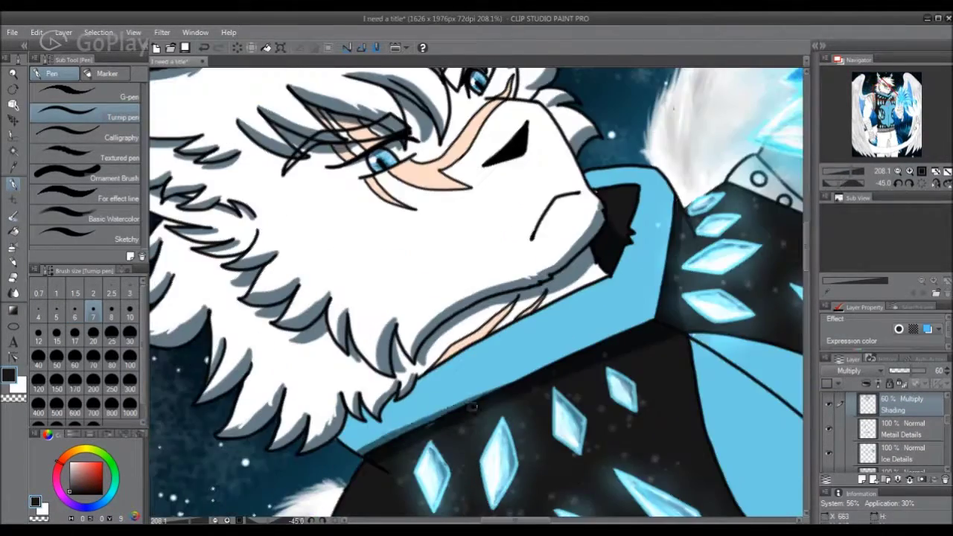
Straighten the canvas and continue the shading along the collar's right edge up to the chin.
key("asciicircum")
key("asciicircum")
key("asciicircum")
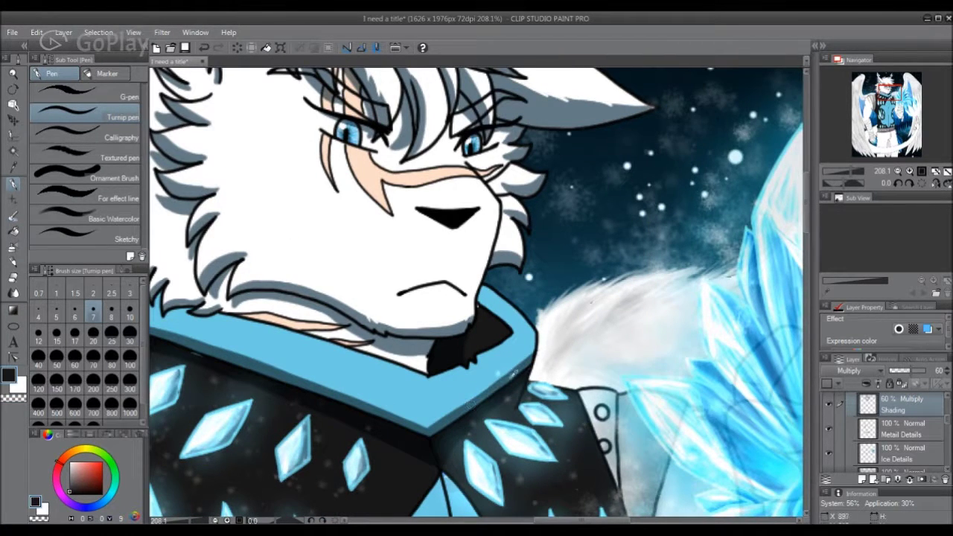
left_click_drag(484, 338, 557, 301)
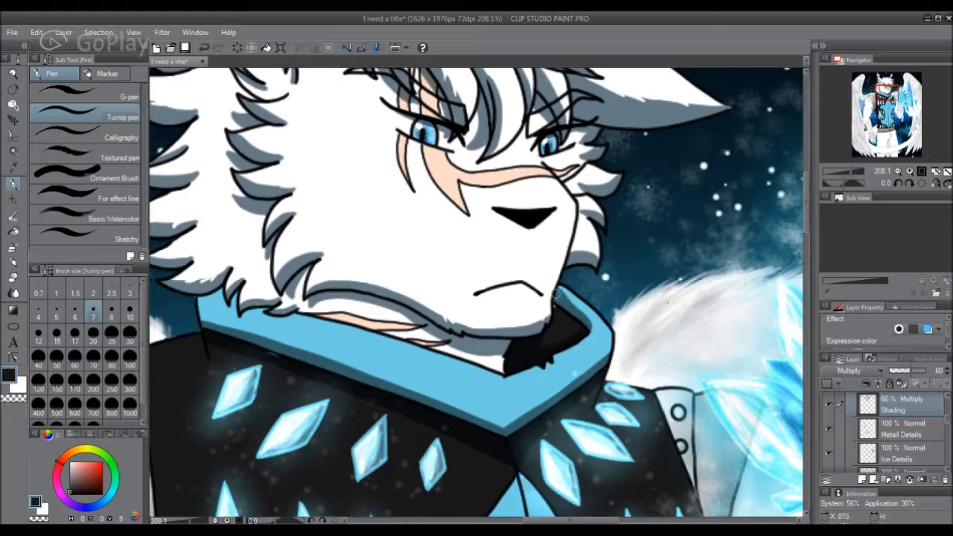
scroll(557, 298, "down", 5)
left_click_drag(806, 238, 805, 275)
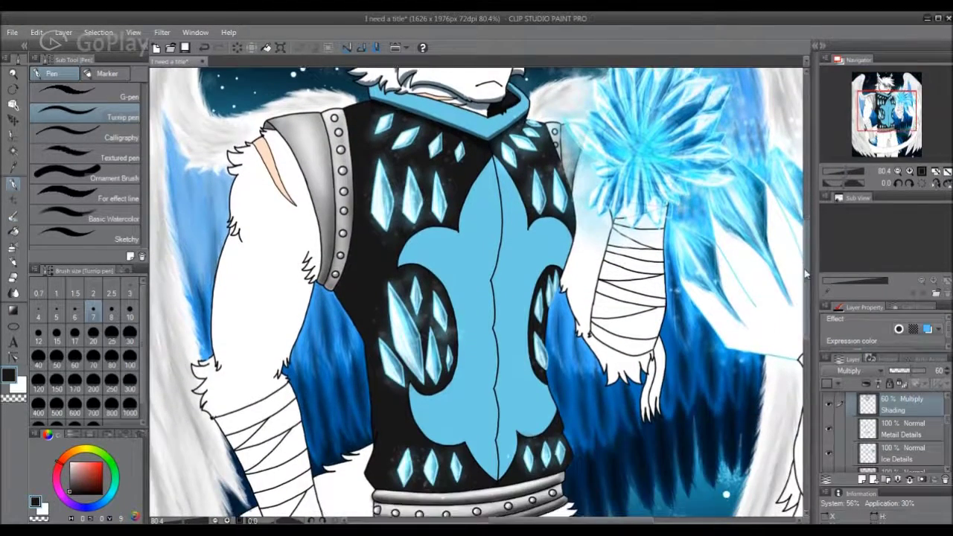
scroll(587, 276, "up", 1)
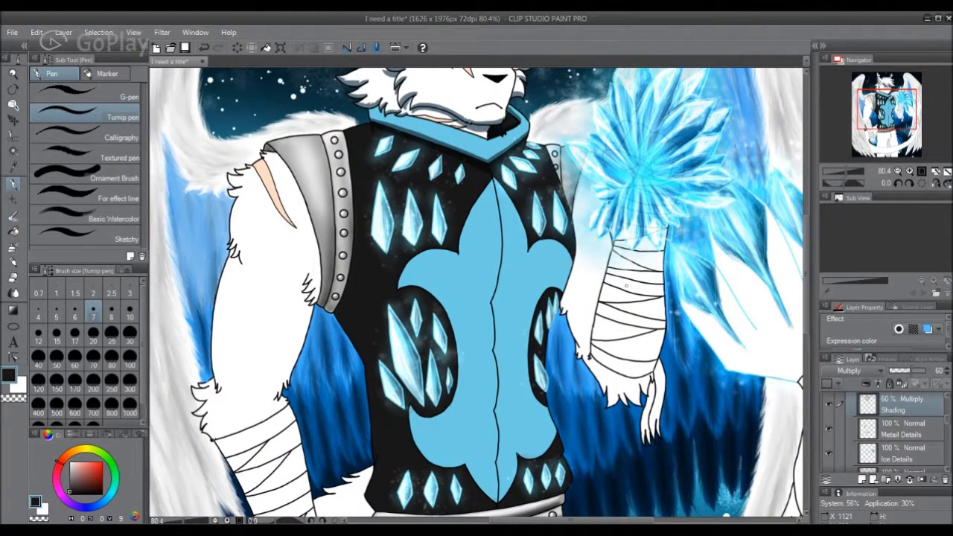